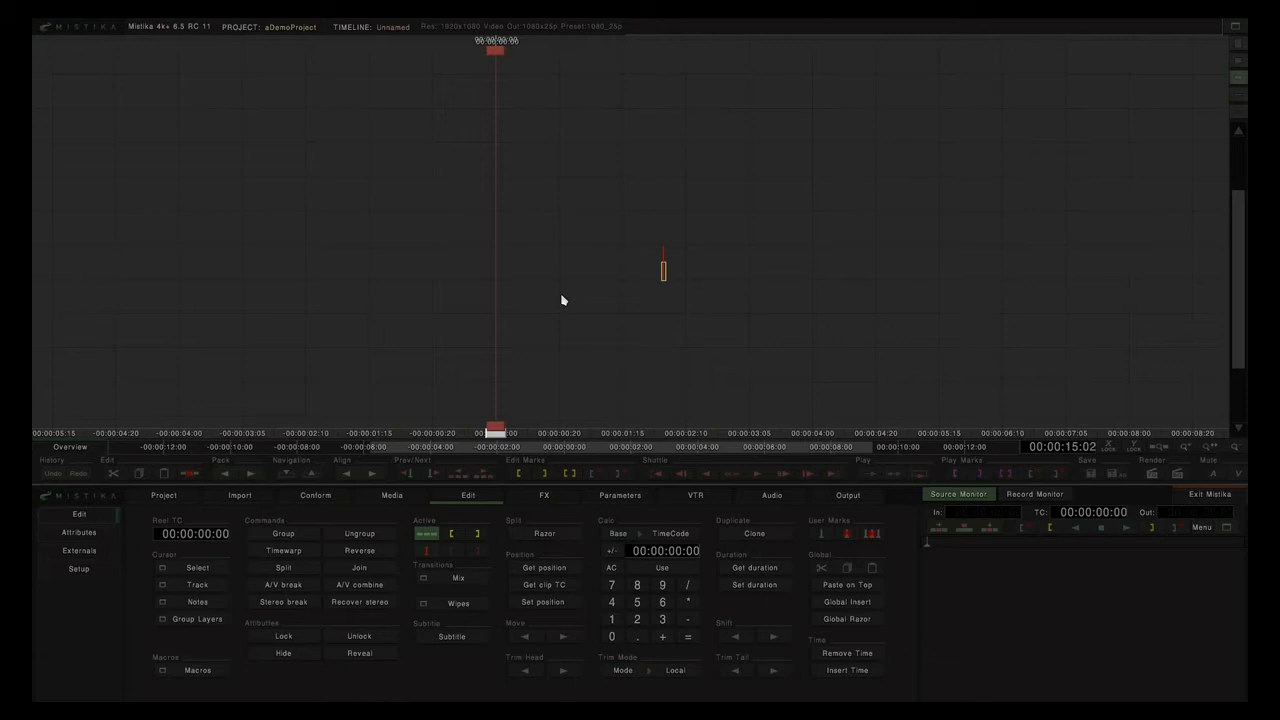
# Step: Expand and select the rushes2 folder inside SHARPCOOKIES_dogSitter among the source material available for import
pyautogui.click(241, 498)
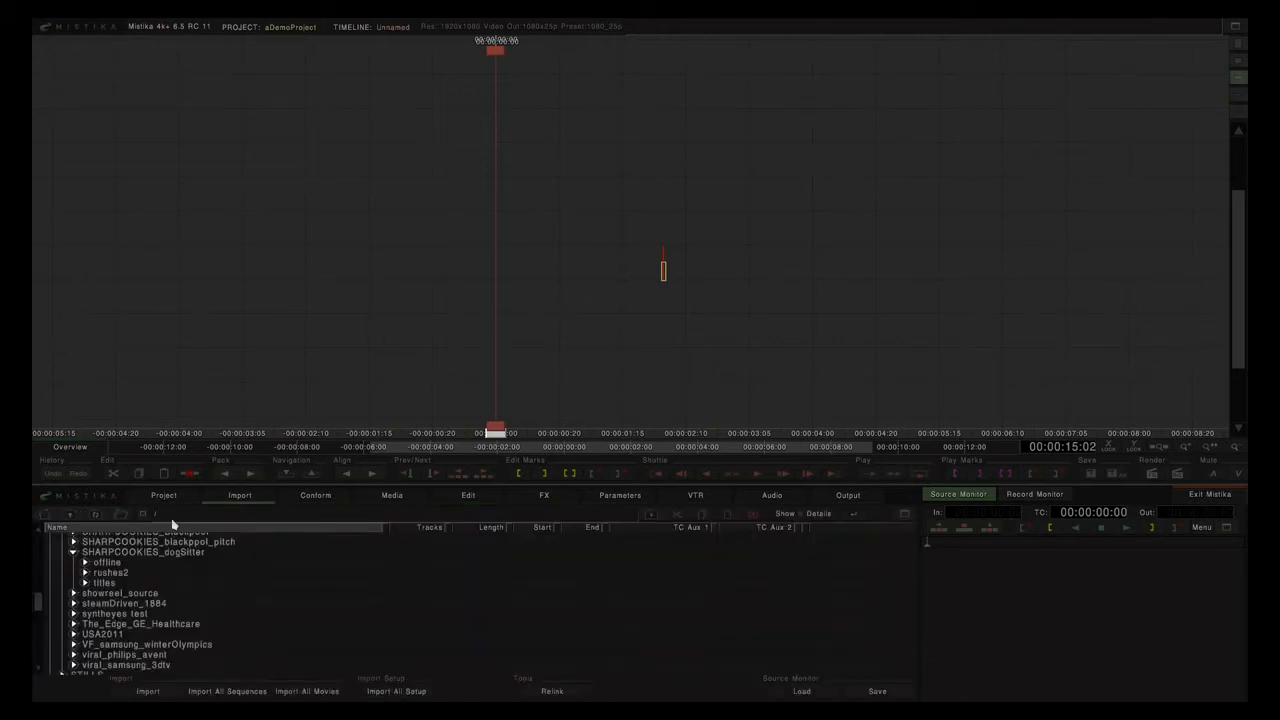
pyautogui.click(86, 573)
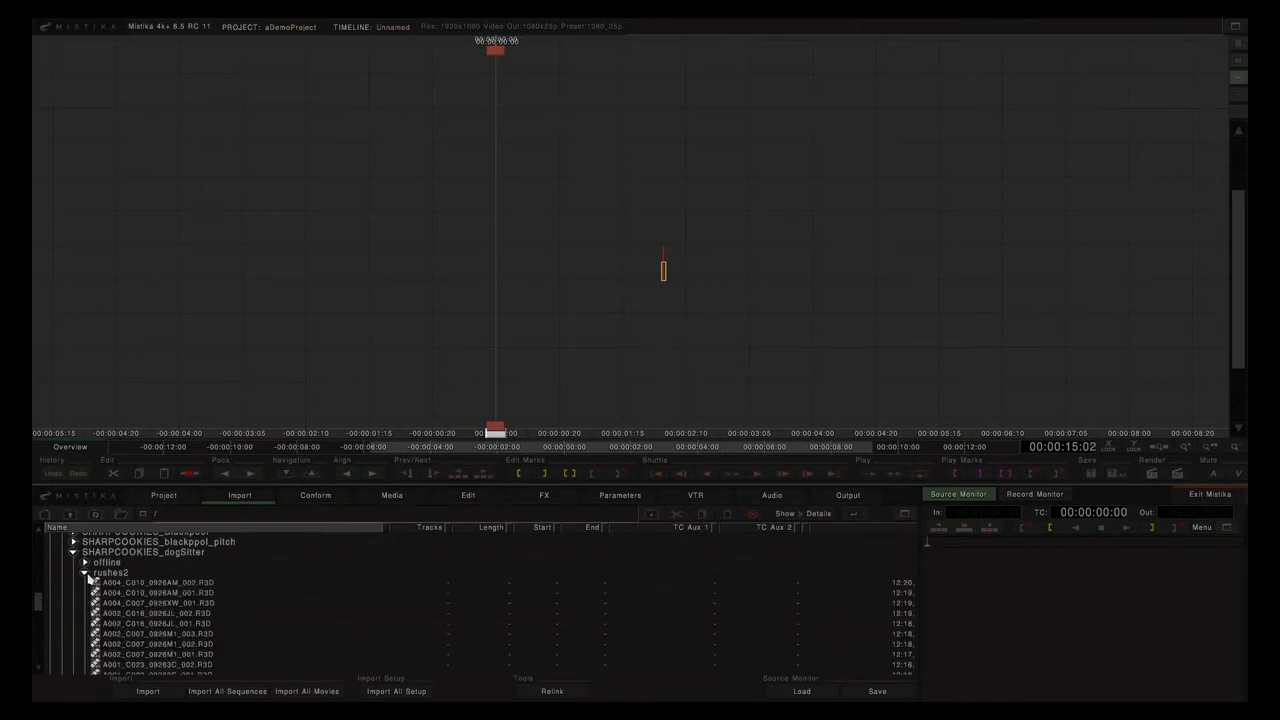
pyautogui.click(105, 575)
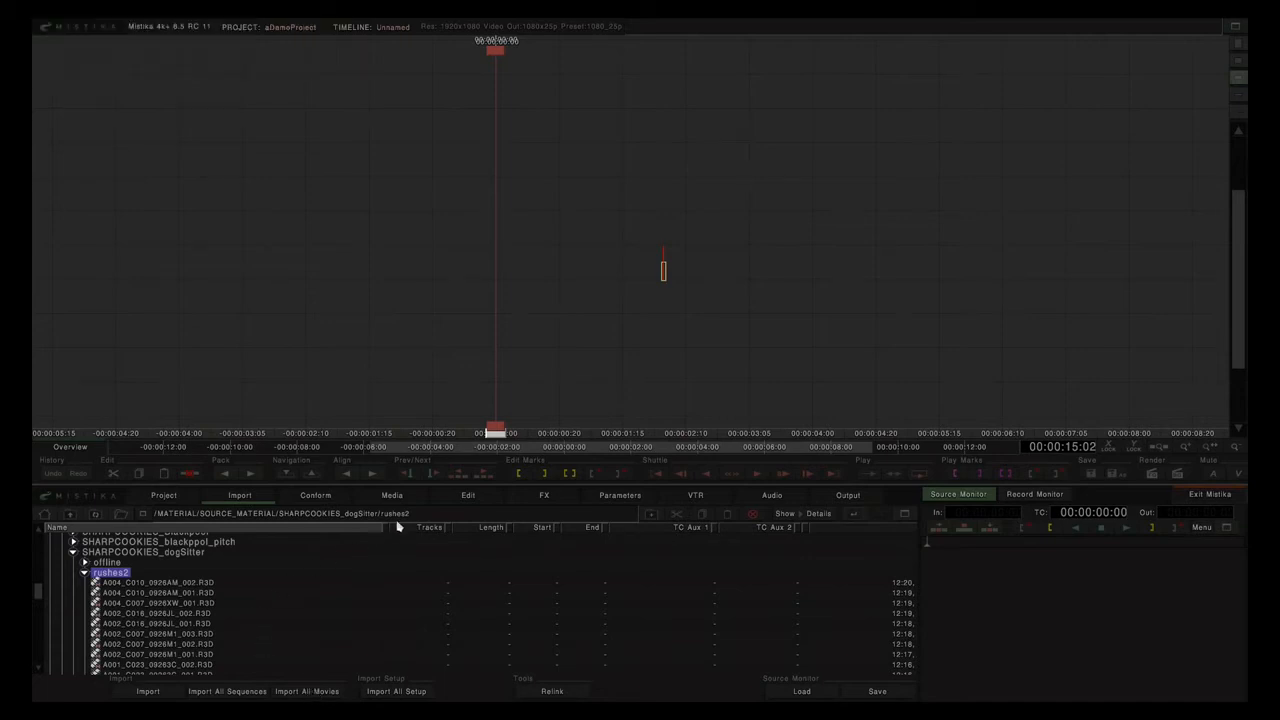
# Step: Show the linked dogSitter rushes2 clips stored in the project's DATA media folder
pyautogui.click(401, 496)
pyautogui.click(51, 548)
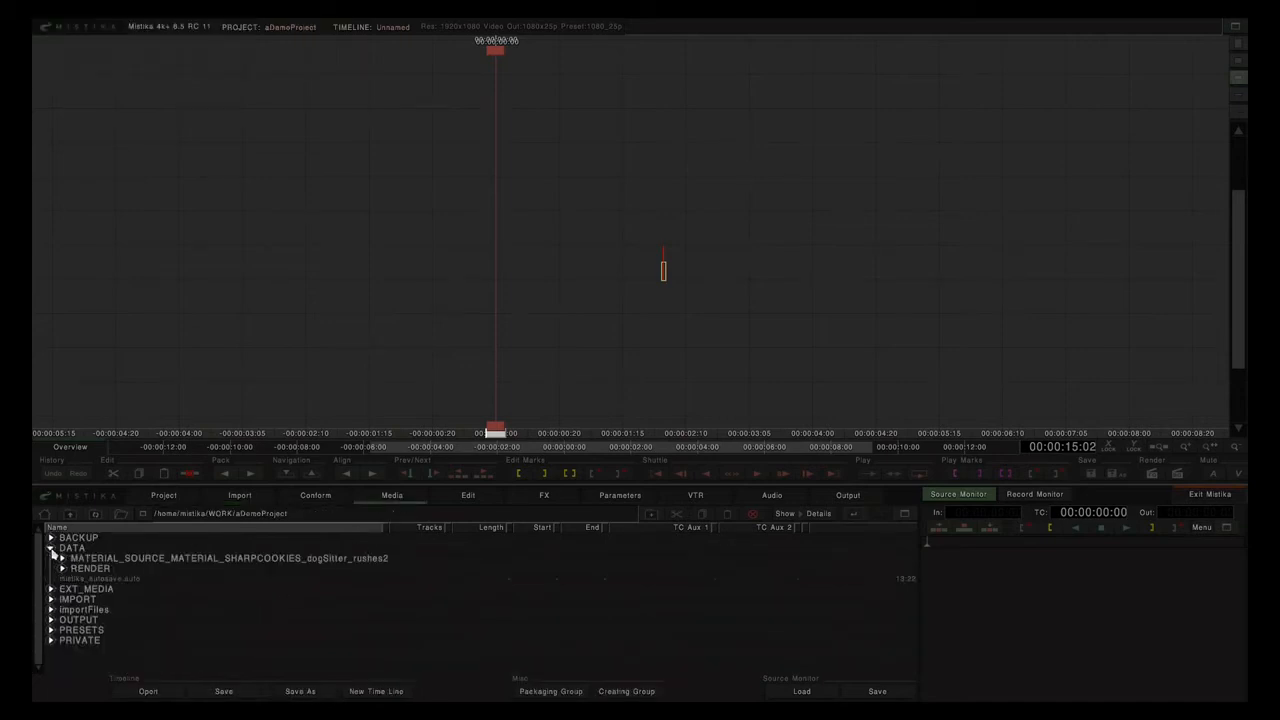
pyautogui.click(62, 558)
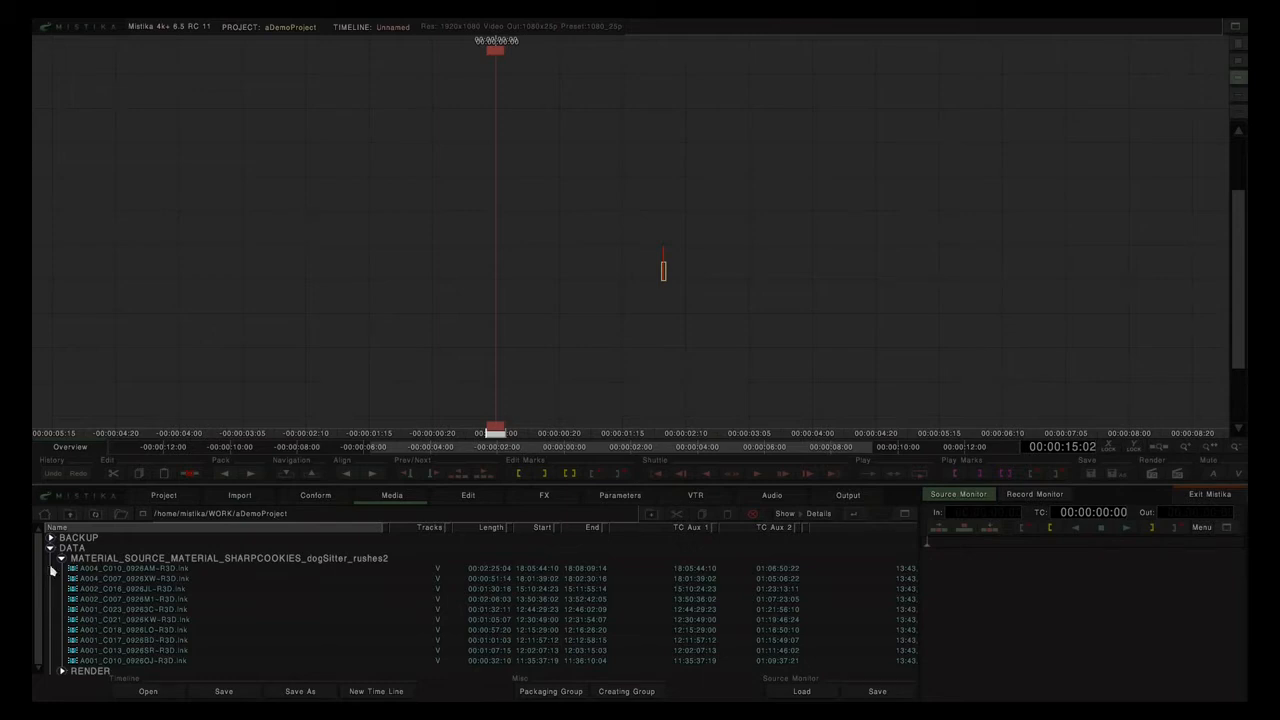
# Step: Load Edit_4.edl from the project's IMPORT folder as the EDL for a Mistika Clips conform
pyautogui.click(330, 497)
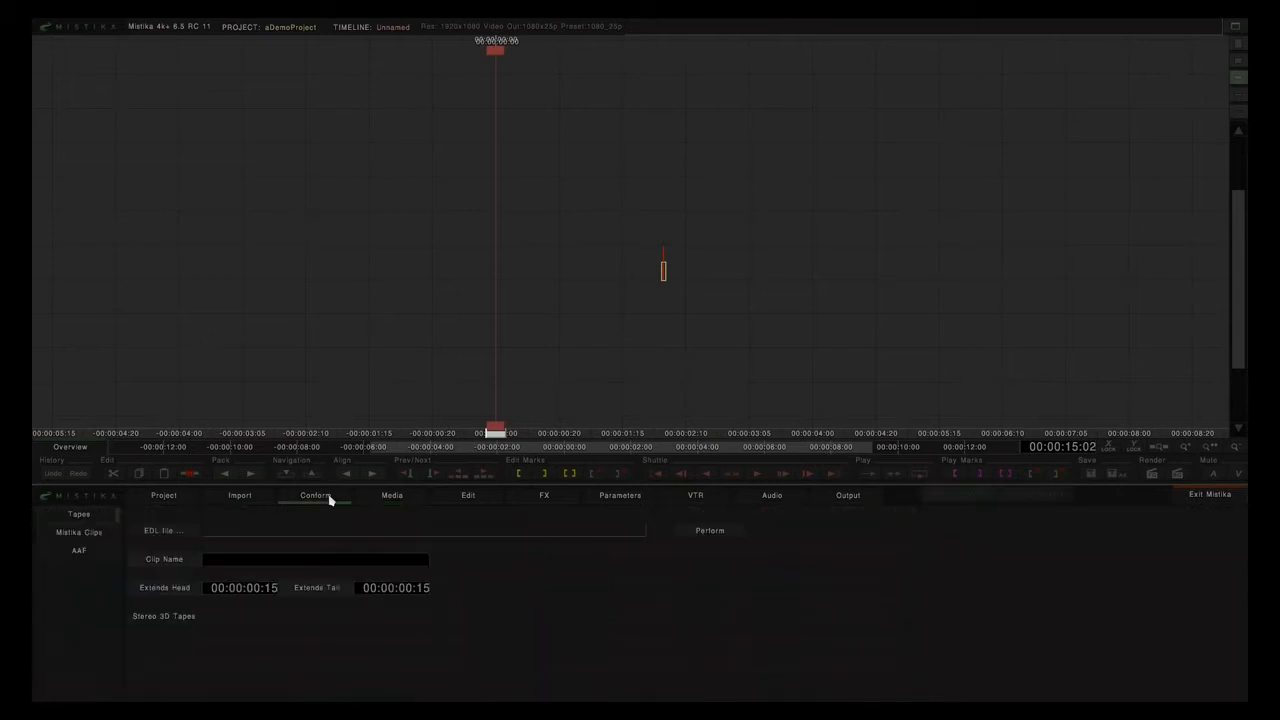
pyautogui.click(94, 537)
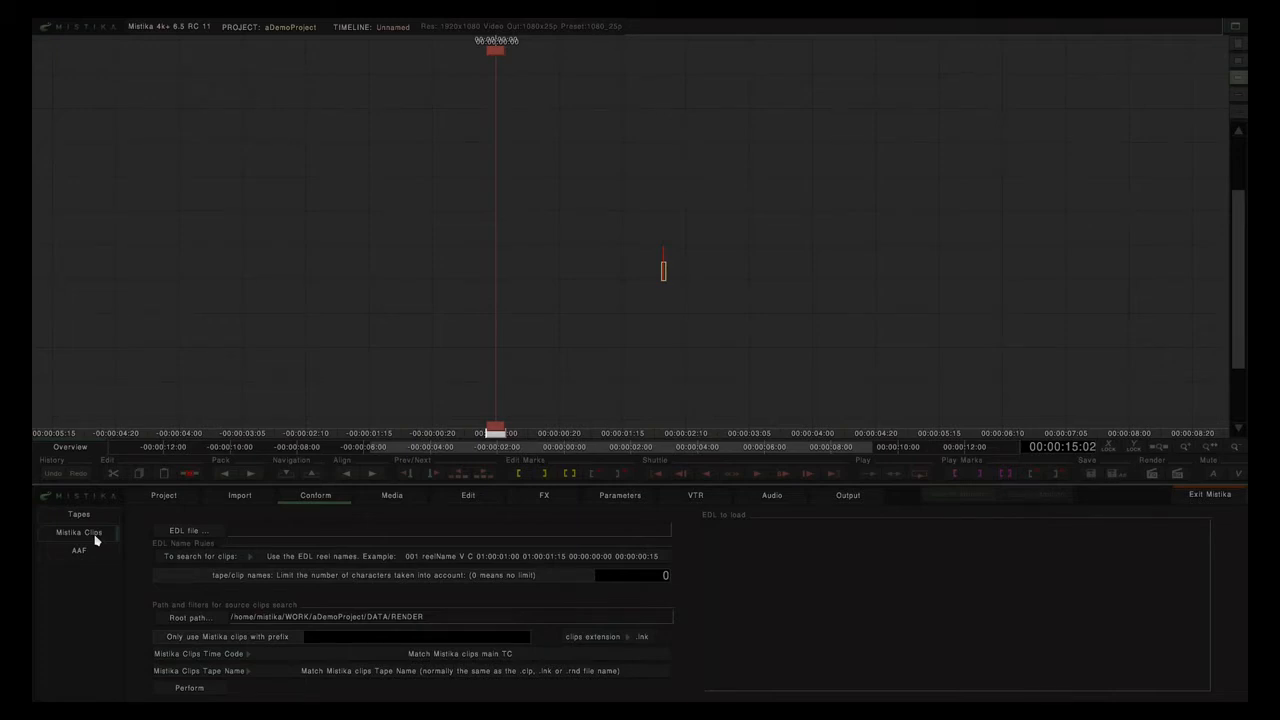
pyautogui.click(189, 531)
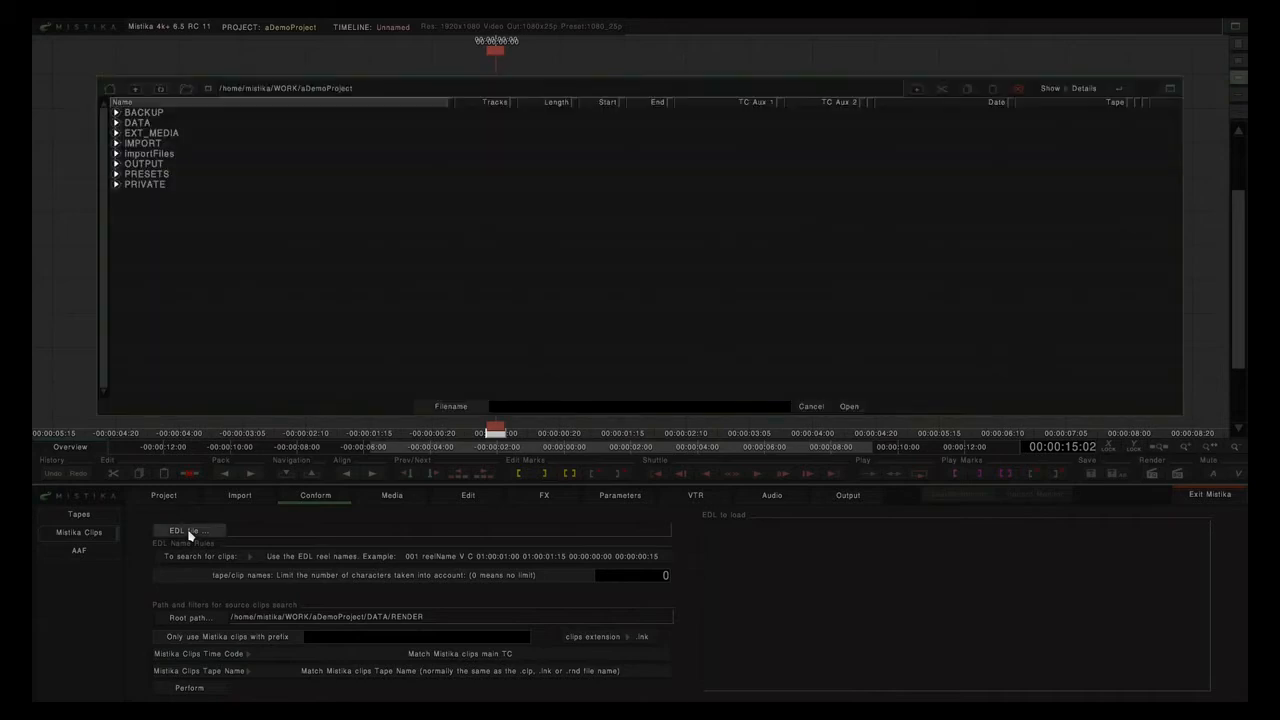
pyautogui.click(116, 143)
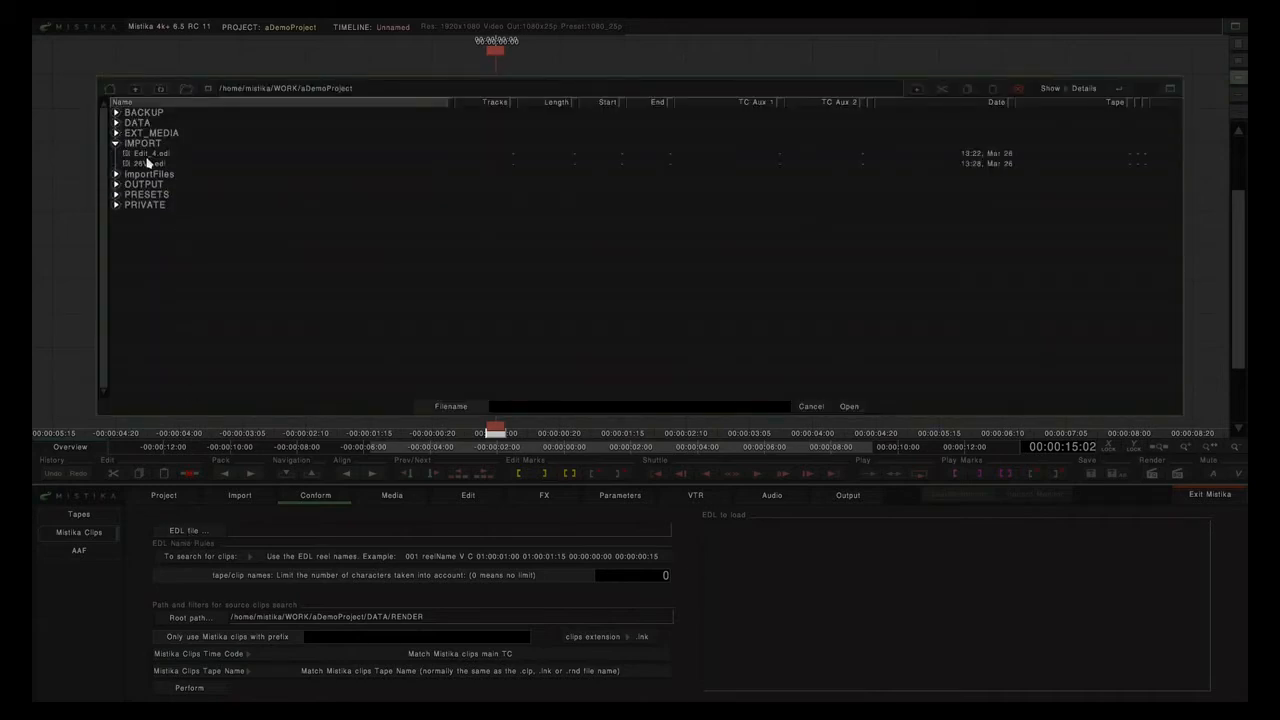
pyautogui.click(150, 155)
pyautogui.click(849, 407)
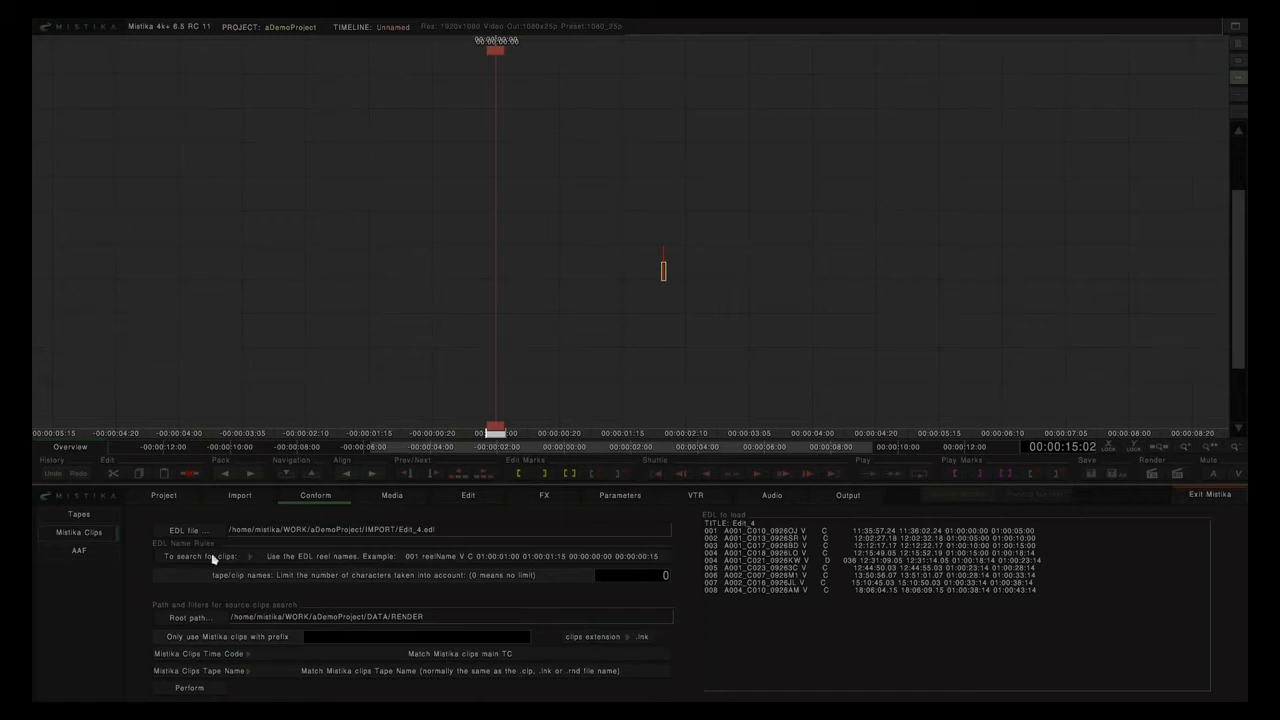
# Step: Search for clips by EDL reel names and set the root path to DATA/MATERIAL_SOURCE_MATERIAL_SHARPCOOKIES_dogSitter_rushes2
pyautogui.click(342, 559)
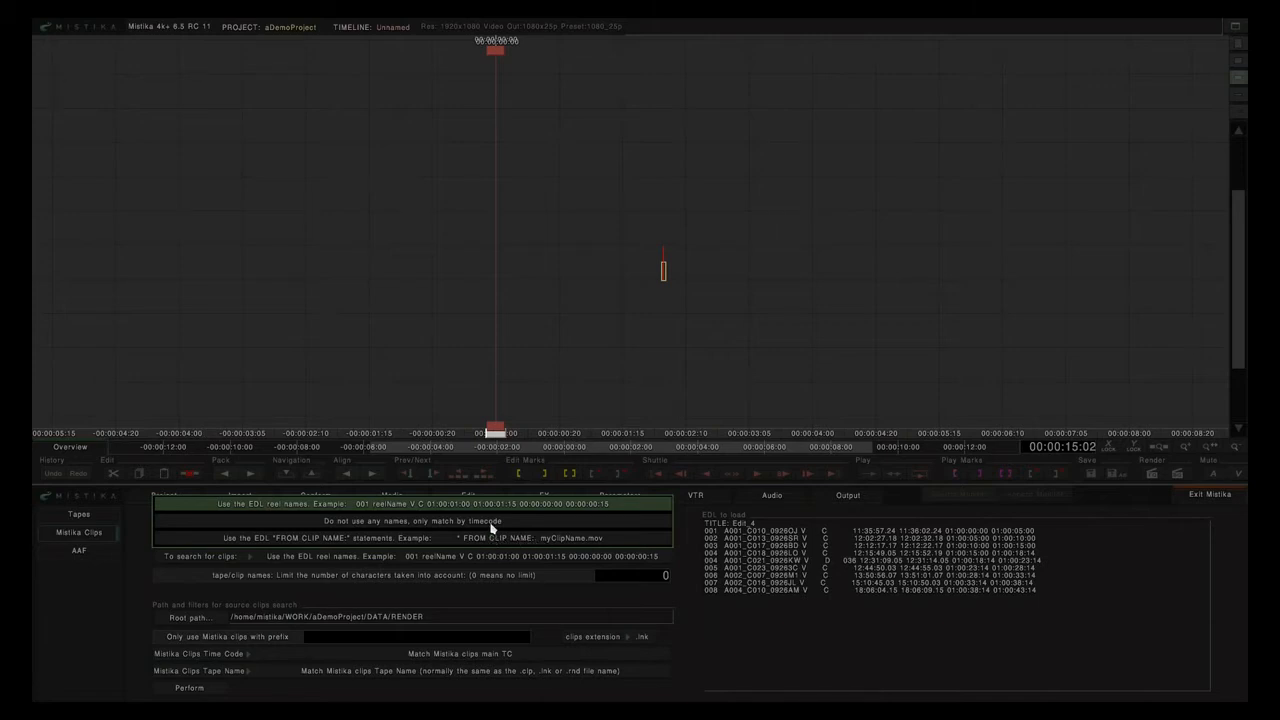
pyautogui.click(419, 507)
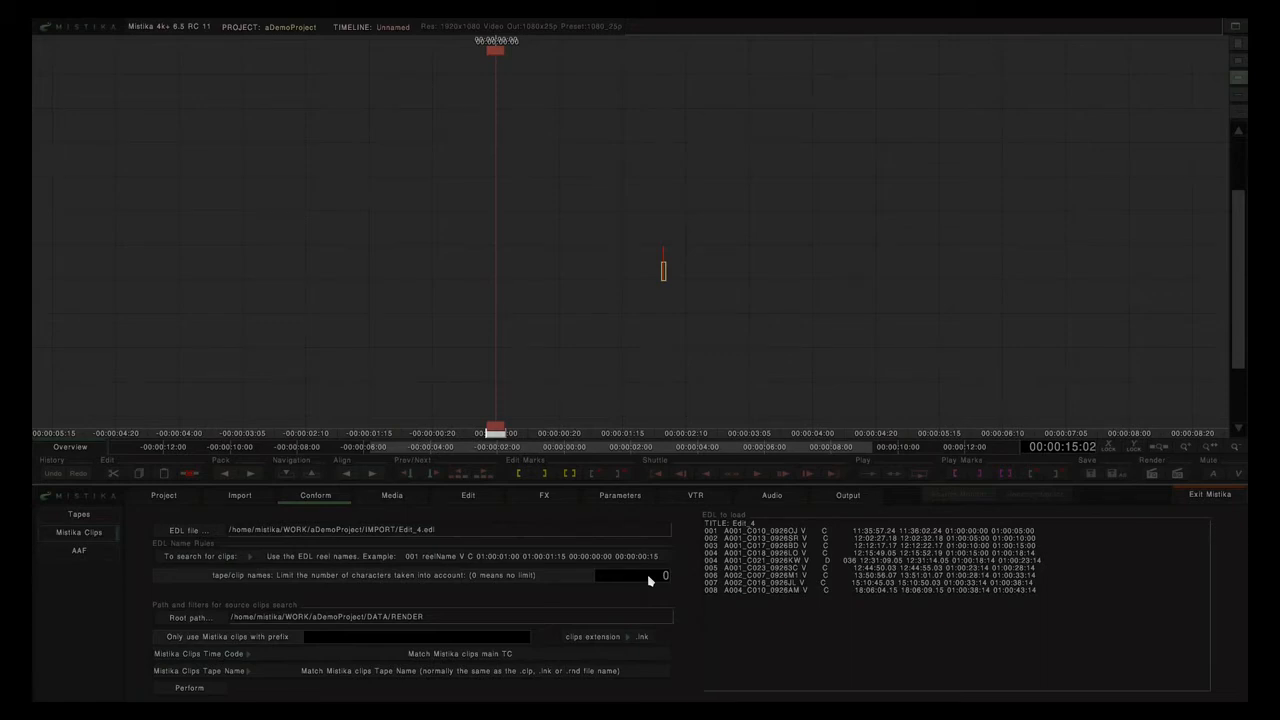
pyautogui.click(200, 620)
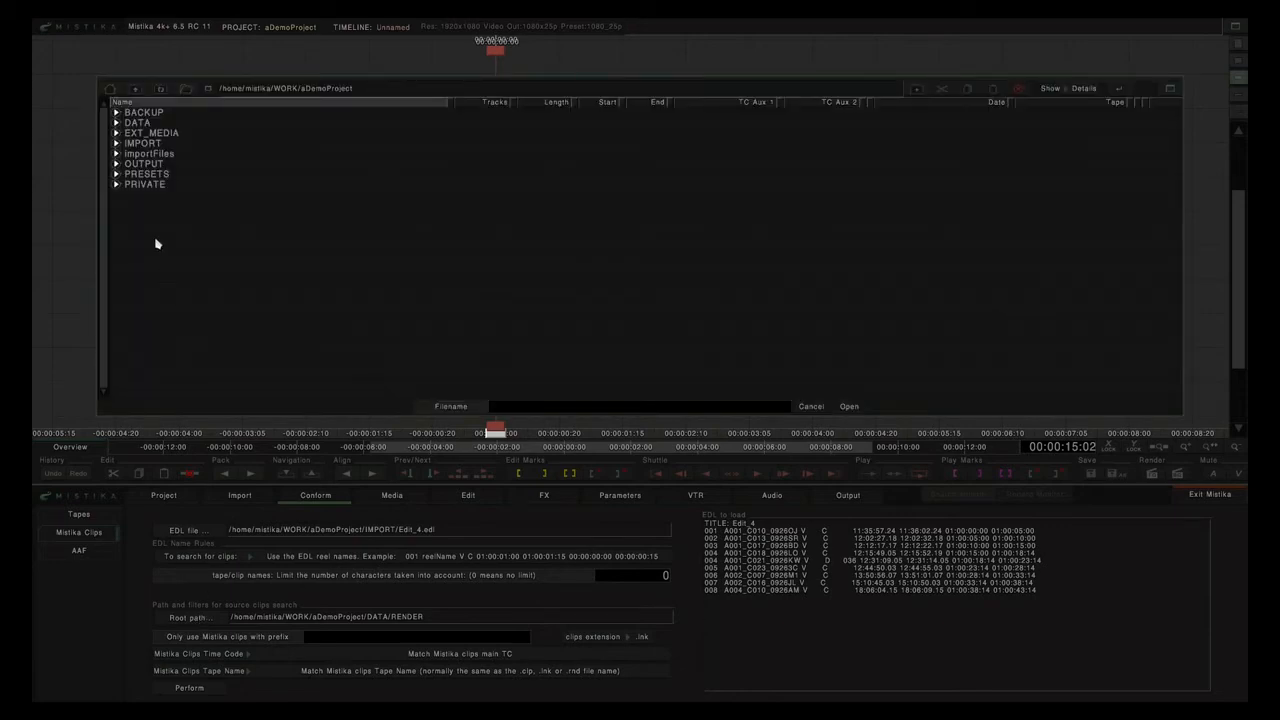
pyautogui.click(117, 123)
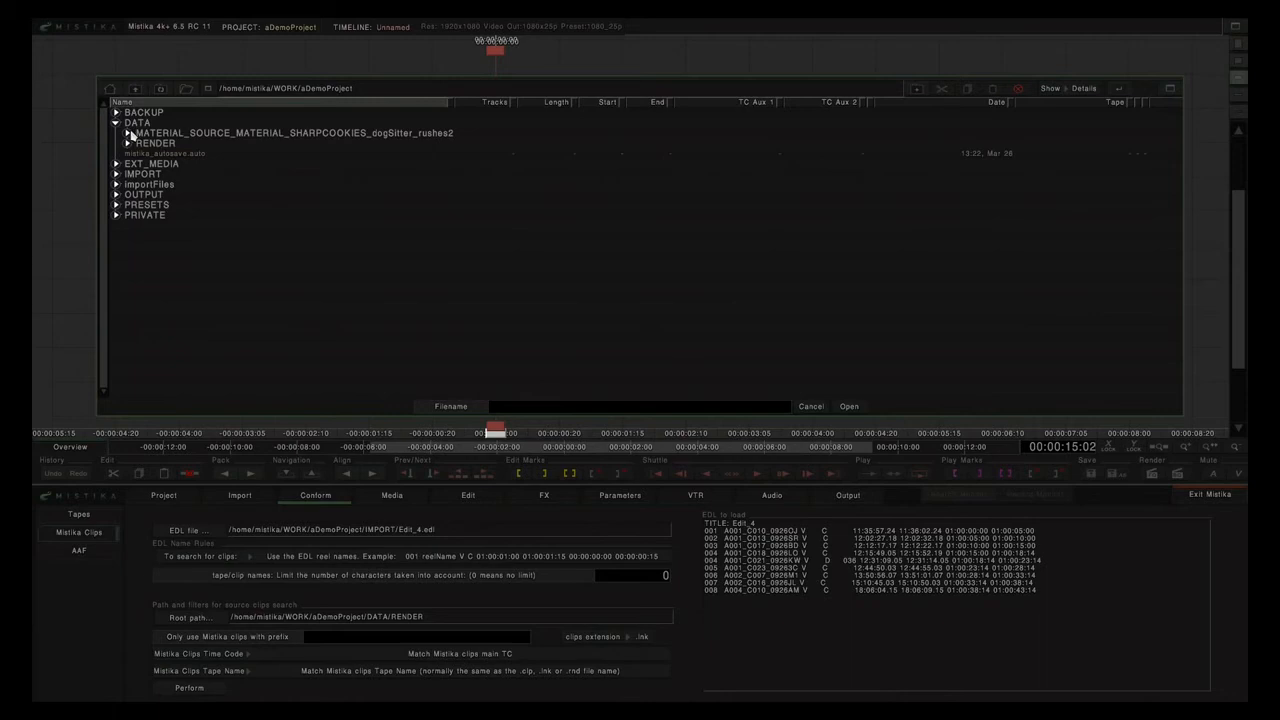
pyautogui.click(127, 133)
pyautogui.click(157, 135)
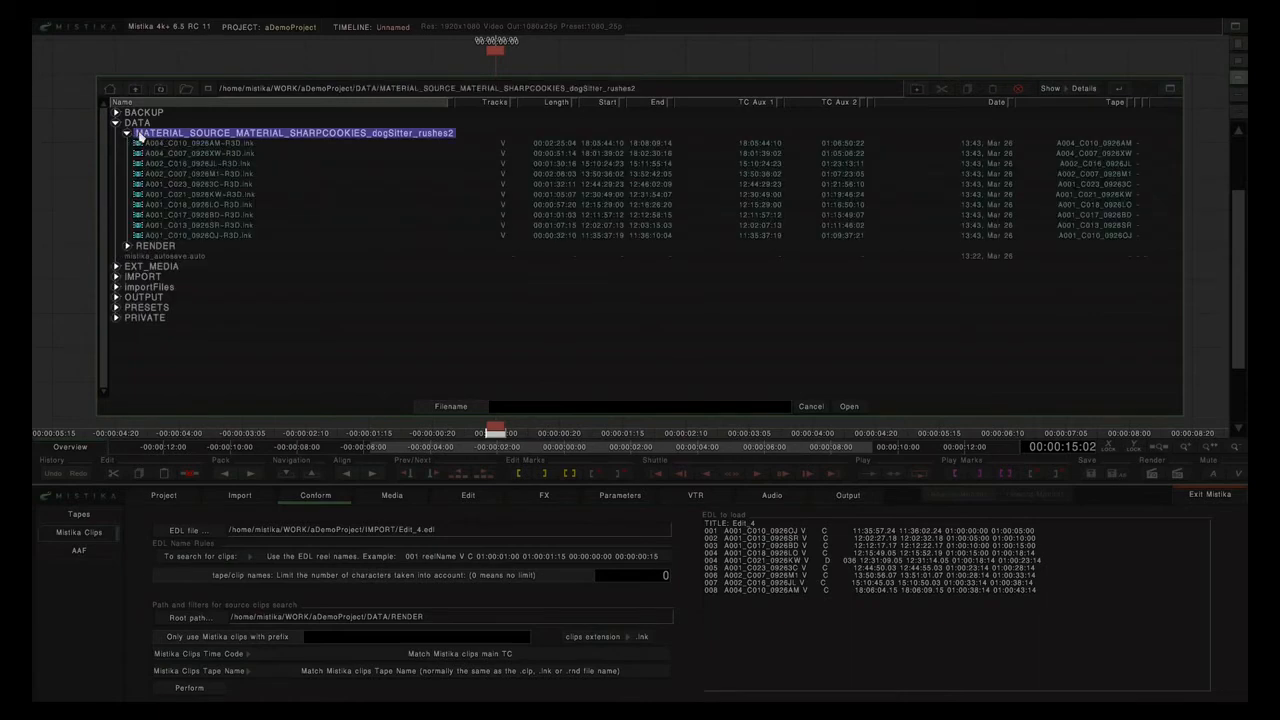
pyautogui.click(848, 410)
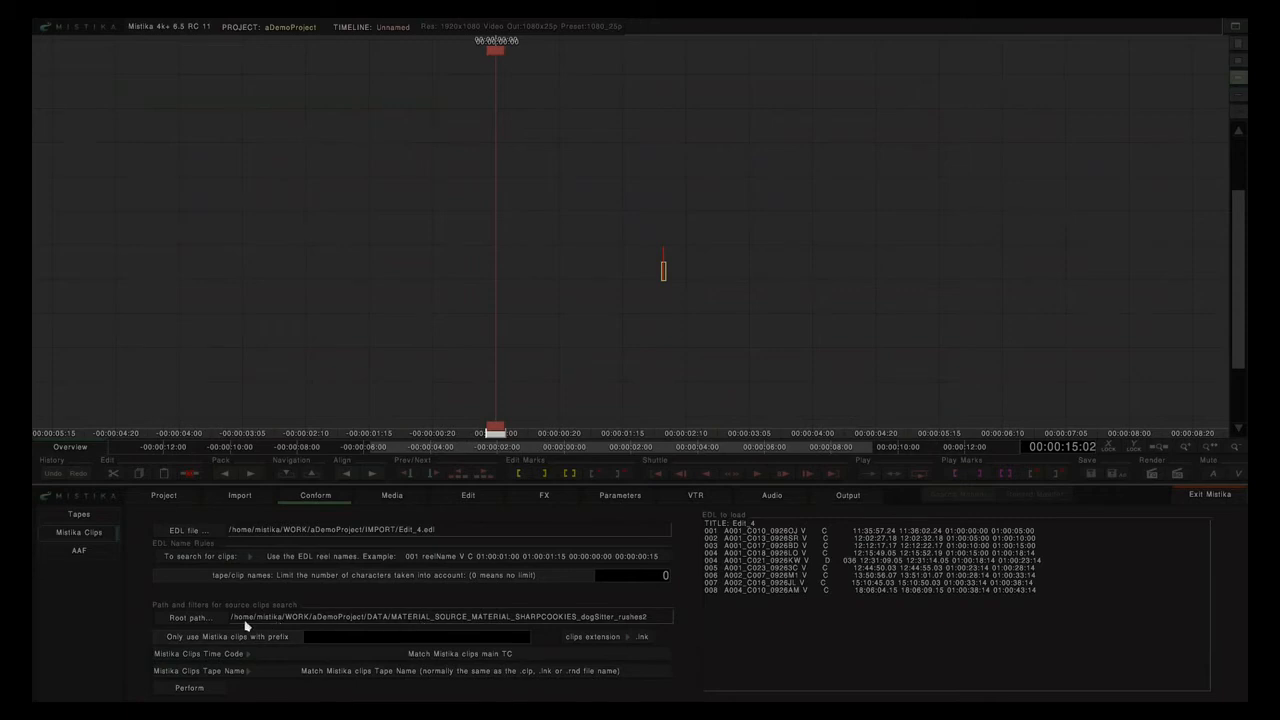
# Step: Filter source clips by the .lnk extension, without a prefix, and match them on main TC and Mistika clips Tape Name
pyautogui.click(328, 642)
pyautogui.click(643, 638)
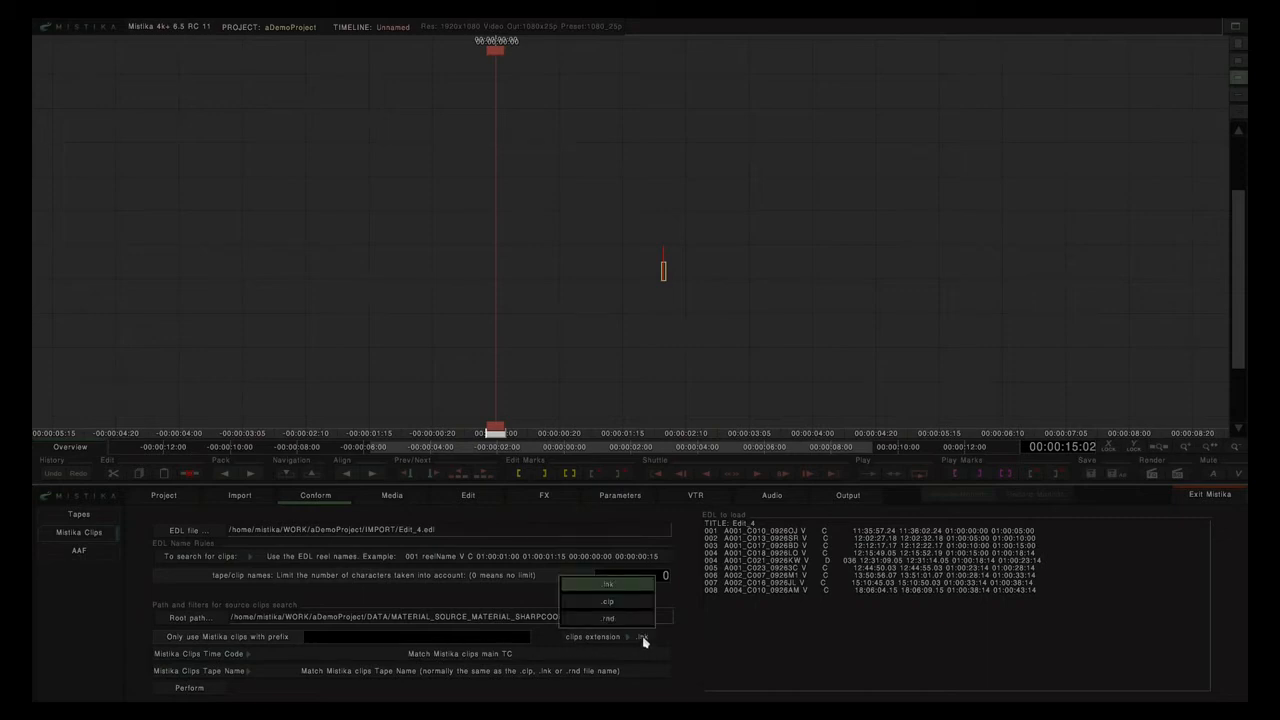
pyautogui.click(606, 588)
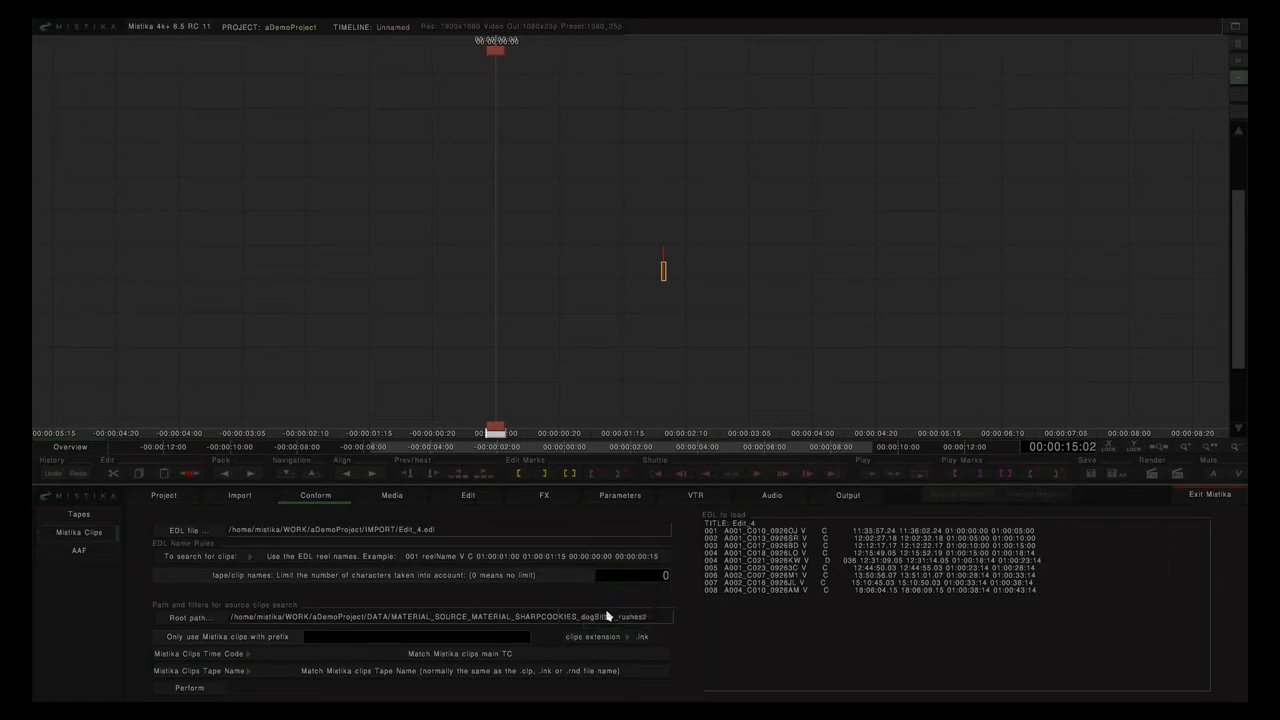
pyautogui.click(455, 656)
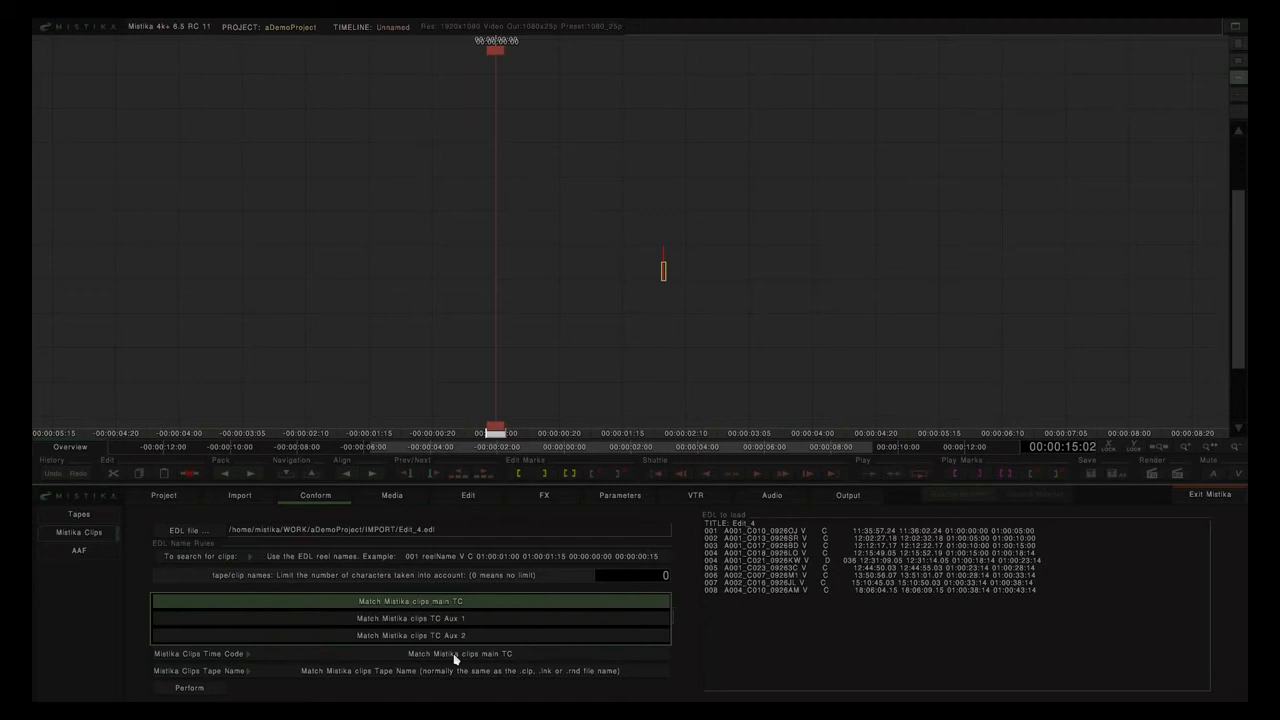
pyautogui.click(464, 603)
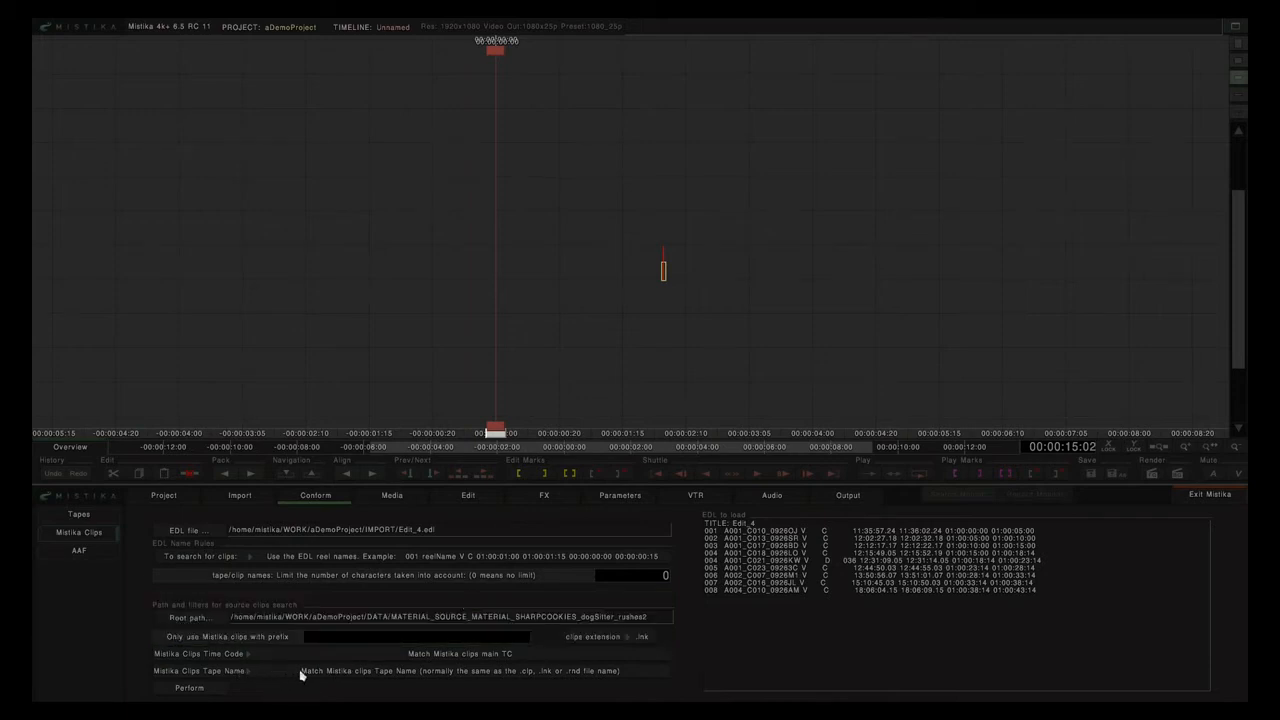
pyautogui.click(352, 671)
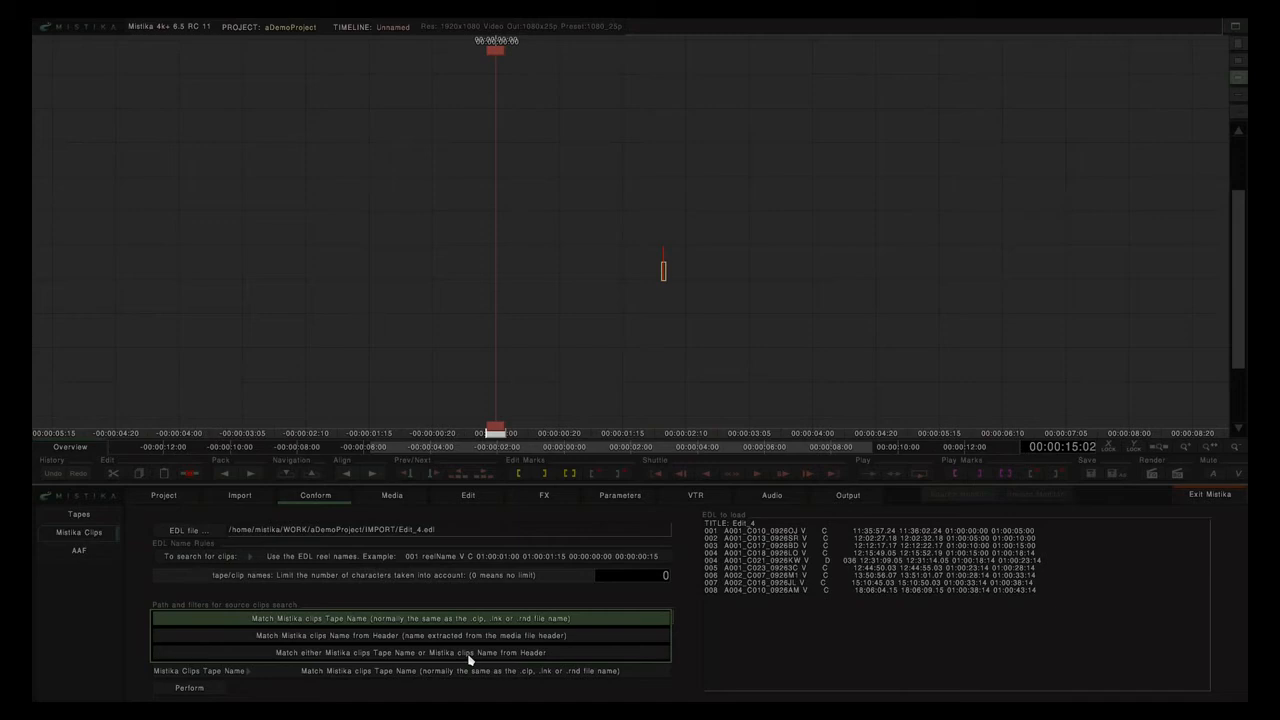
pyautogui.click(453, 618)
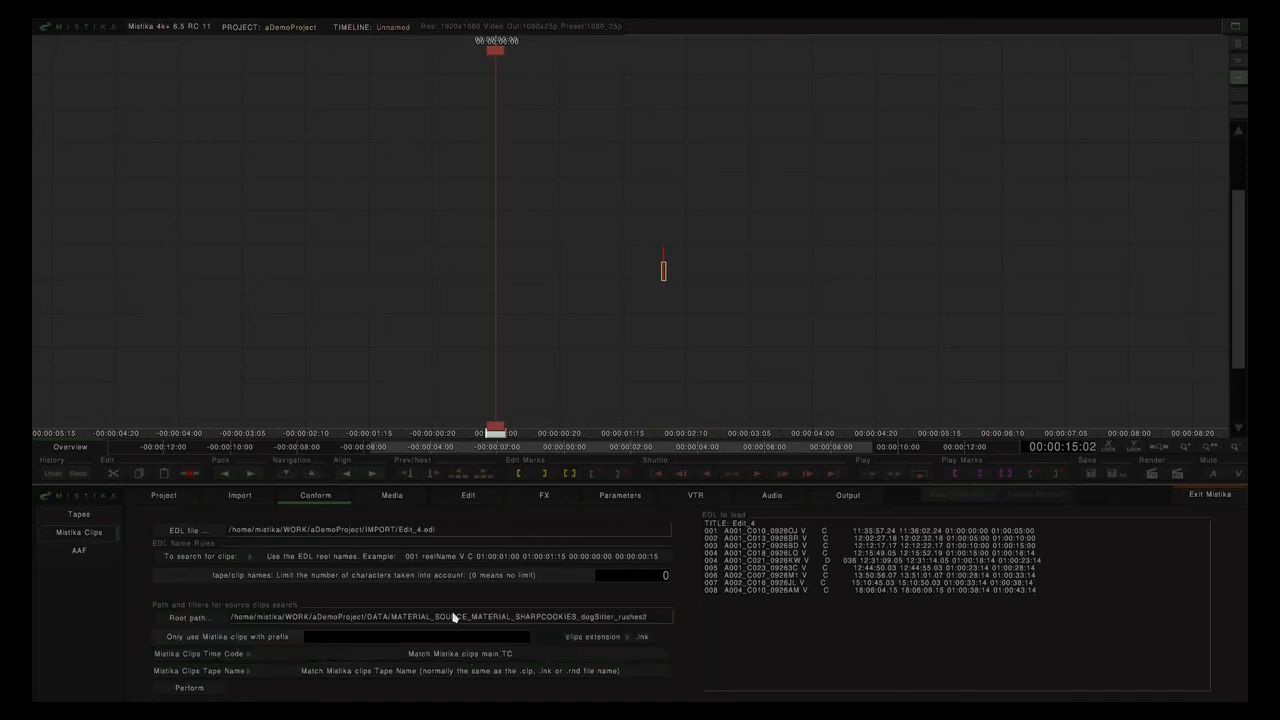
# Step: Perform the conform and open Edit_4_CONVERTED_EDL.env without saving the untitled timeline
pyautogui.click(193, 690)
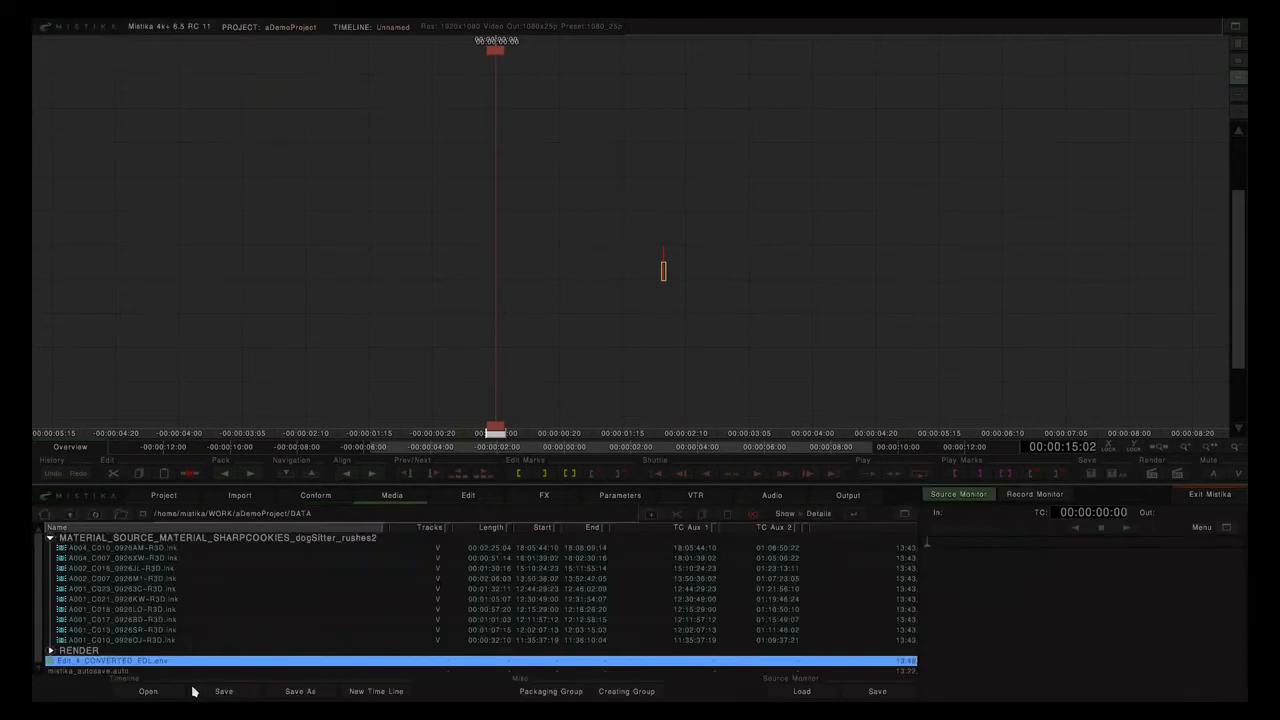
pyautogui.doubleClick(119, 665)
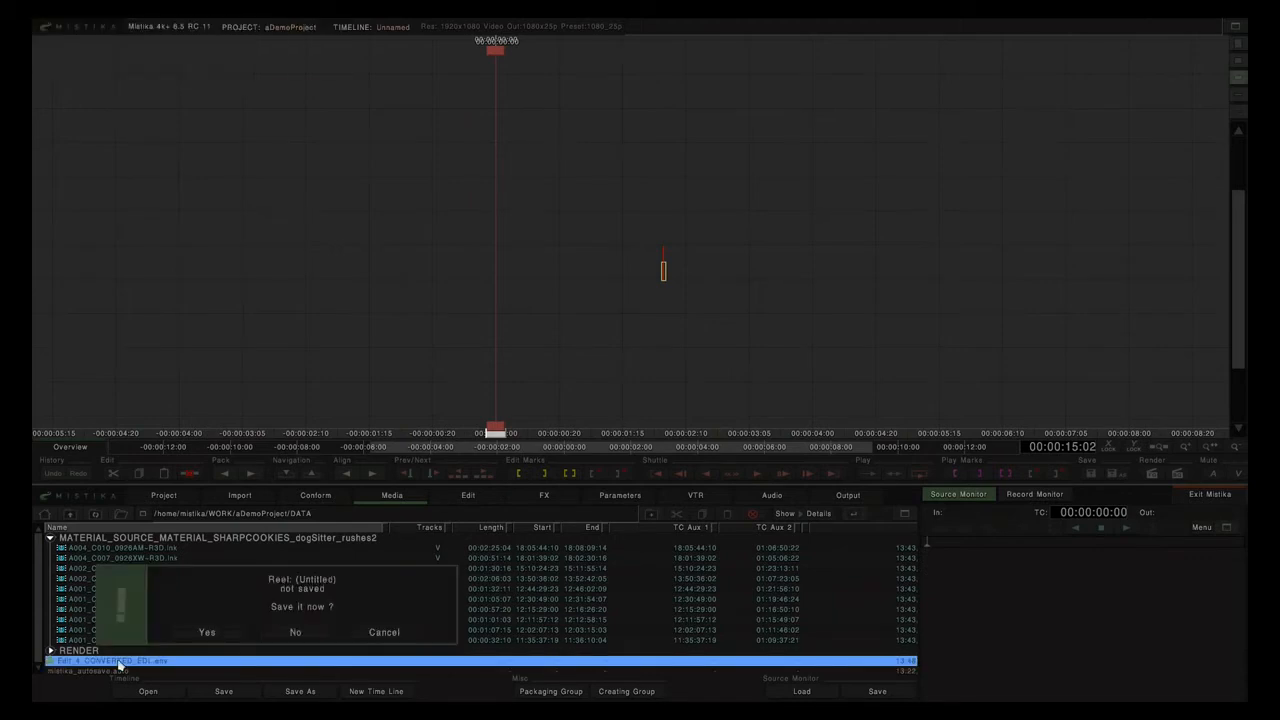
pyautogui.click(285, 638)
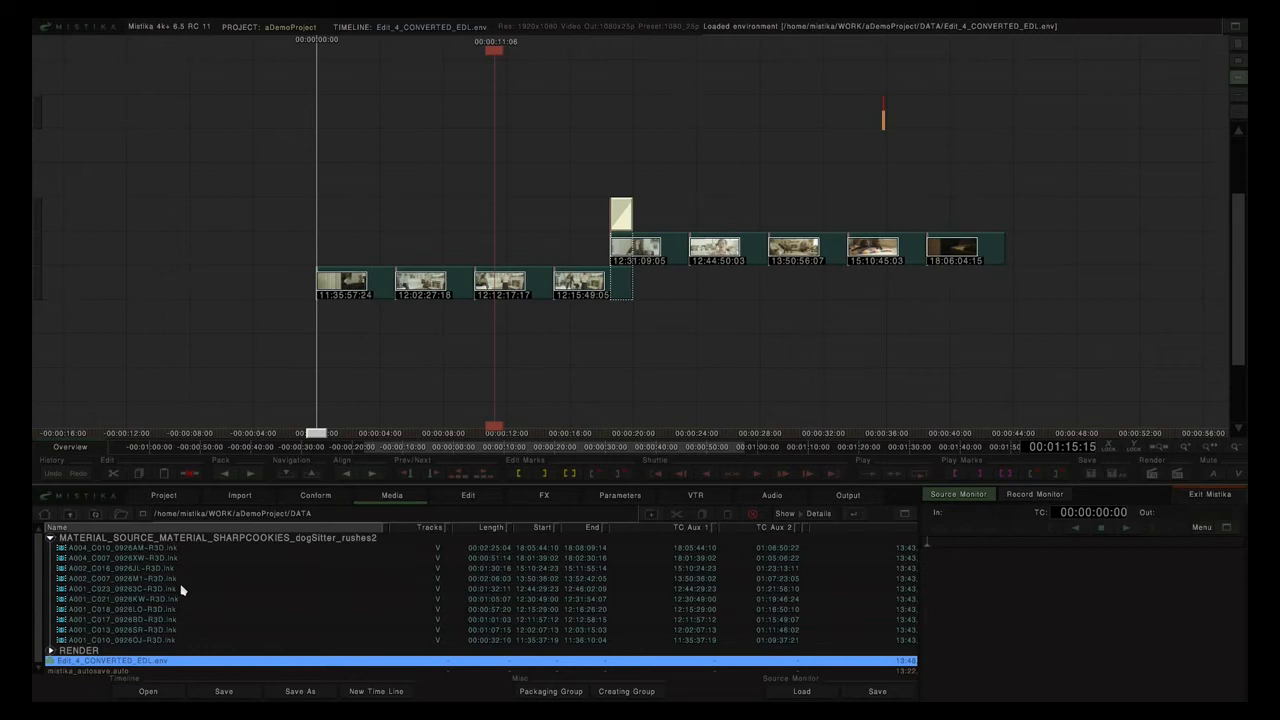
# Step: Clone the 12:12:17:17 clip beneath the conformed edit, and delete the copies
pyautogui.click(509, 291)
pyautogui.moveTo(509, 292); pyautogui.dragTo(516, 417)
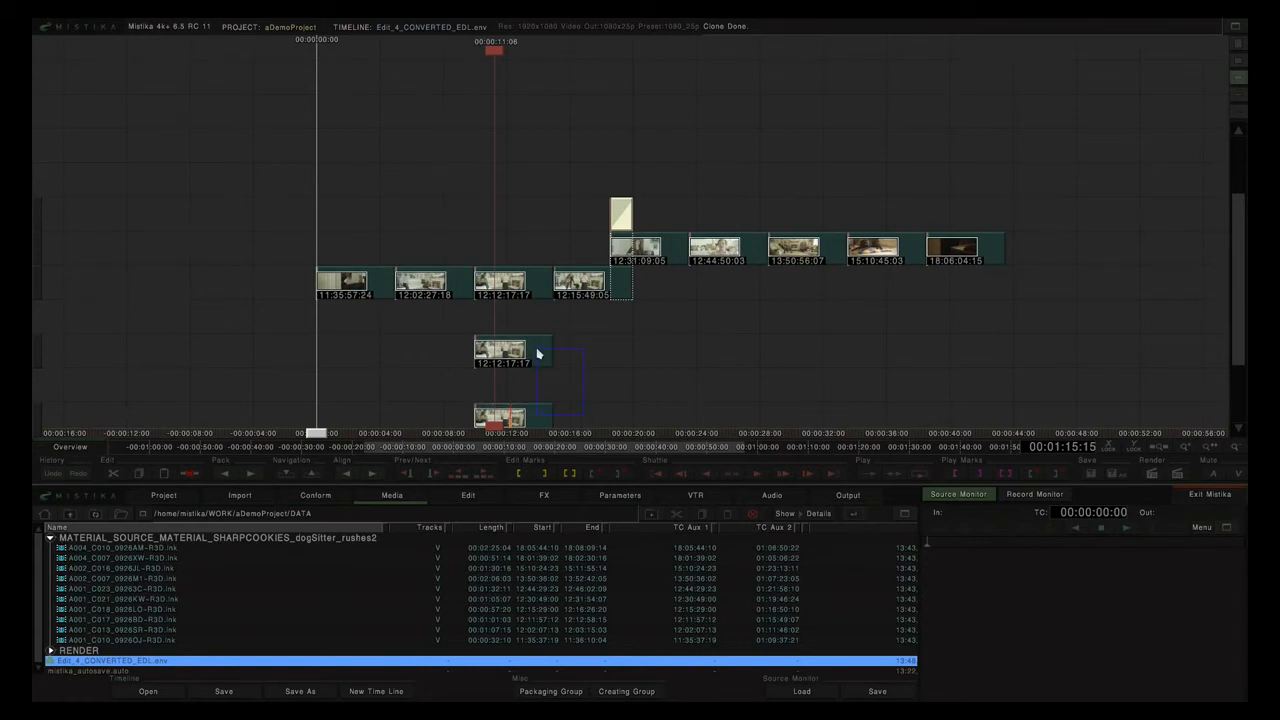
pyautogui.press('Delete')
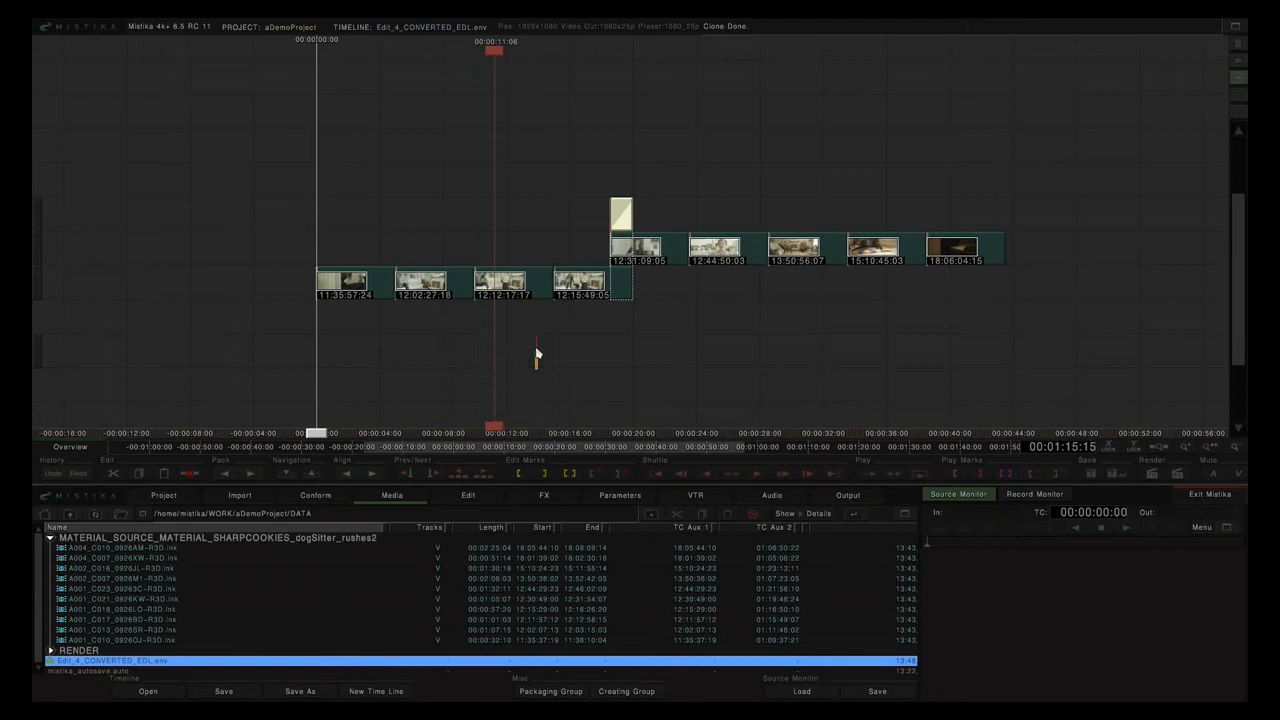
# Step: Load 26V1.edl from the IMPORT folder as the EDL for a Tapes conform
pyautogui.click(314, 495)
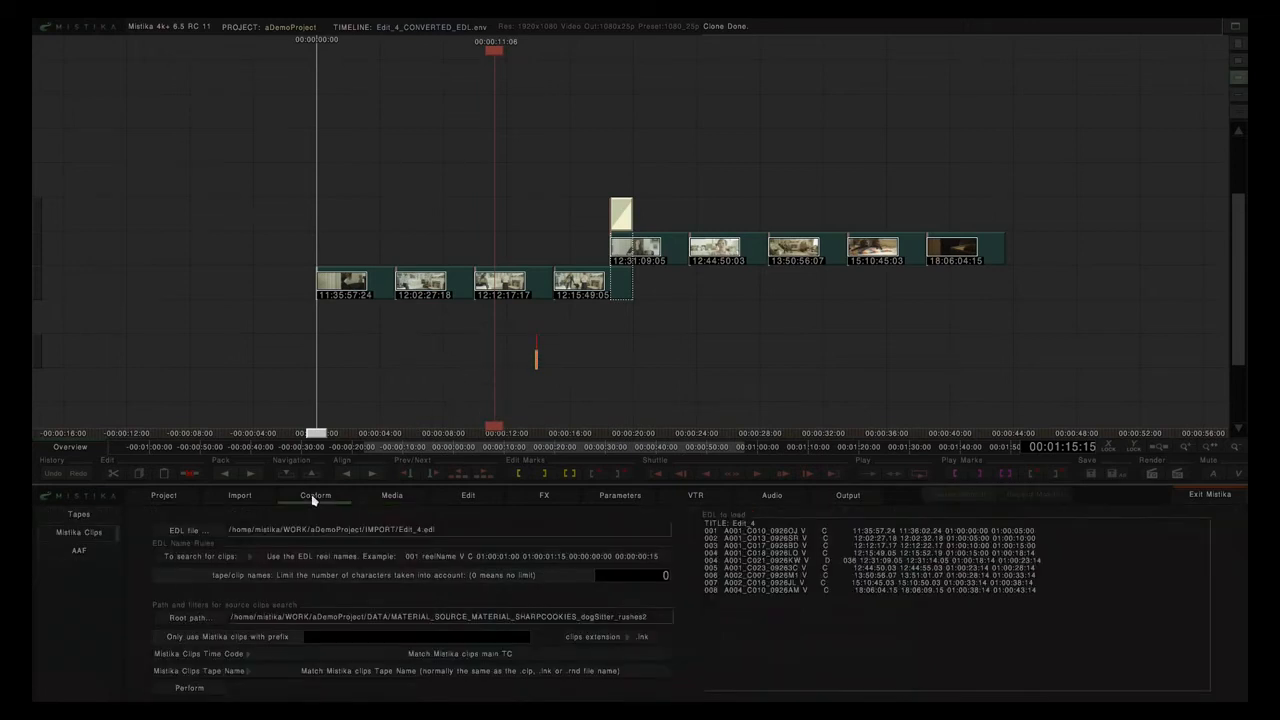
pyautogui.click(76, 516)
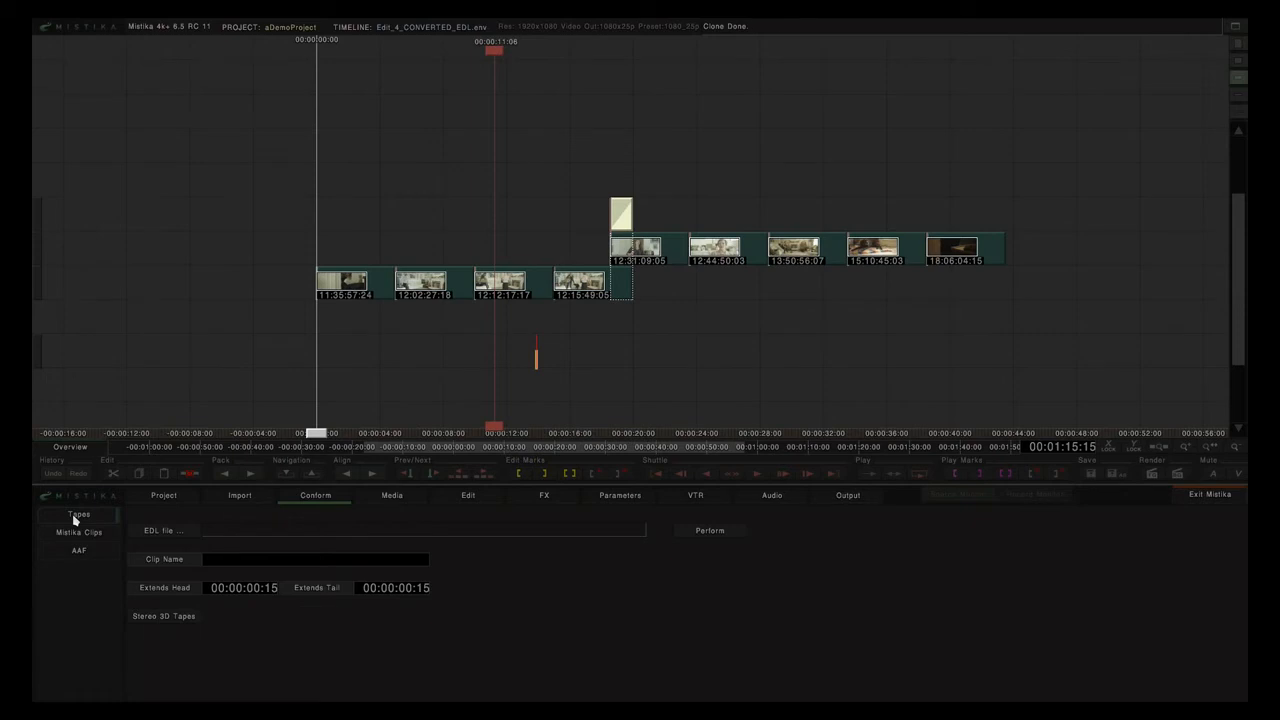
pyautogui.click(157, 535)
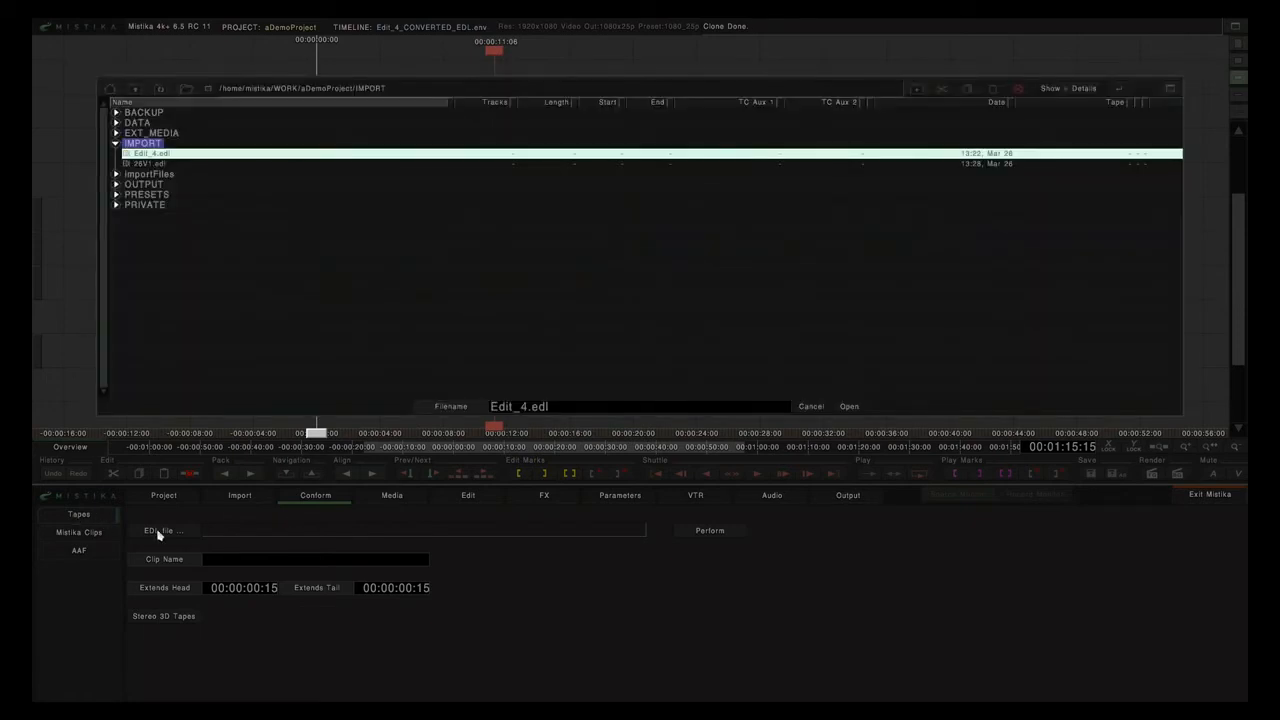
pyautogui.click(157, 164)
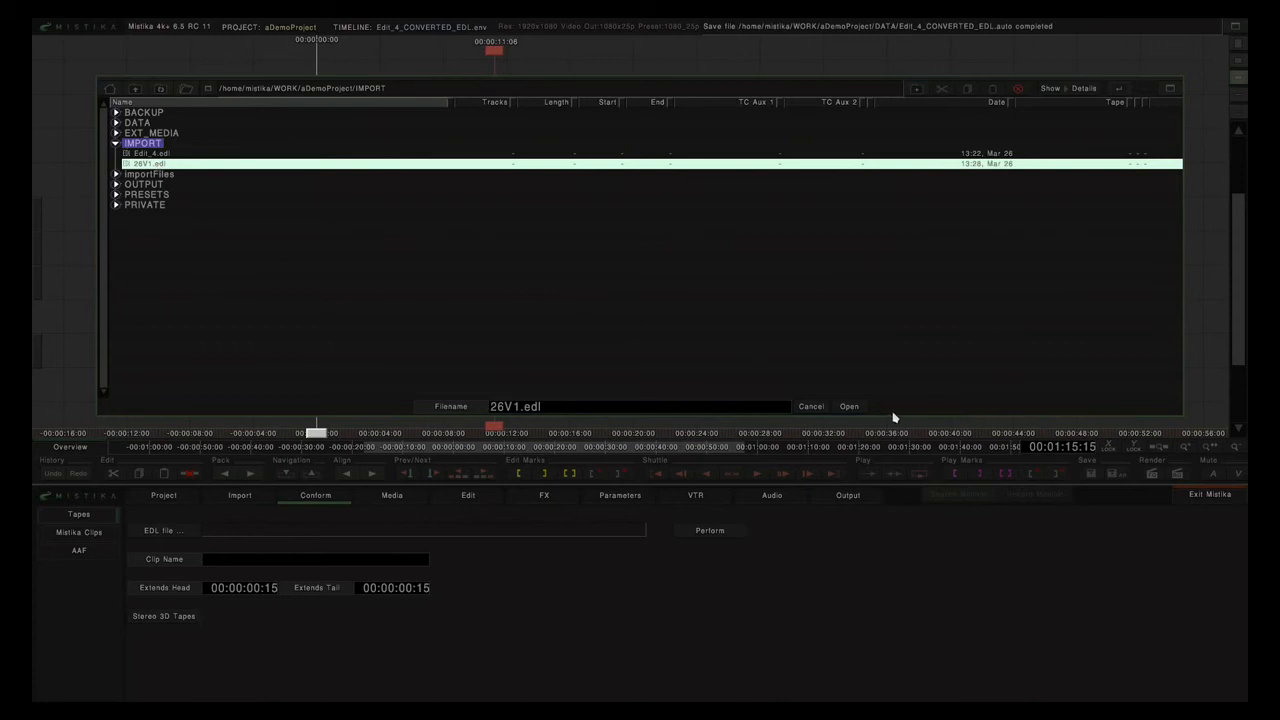
pyautogui.click(862, 410)
# Step: Set the clip name to tape_conform and perform the tape conform
pyautogui.click(249, 562)
pyautogui.write('tape_conform')
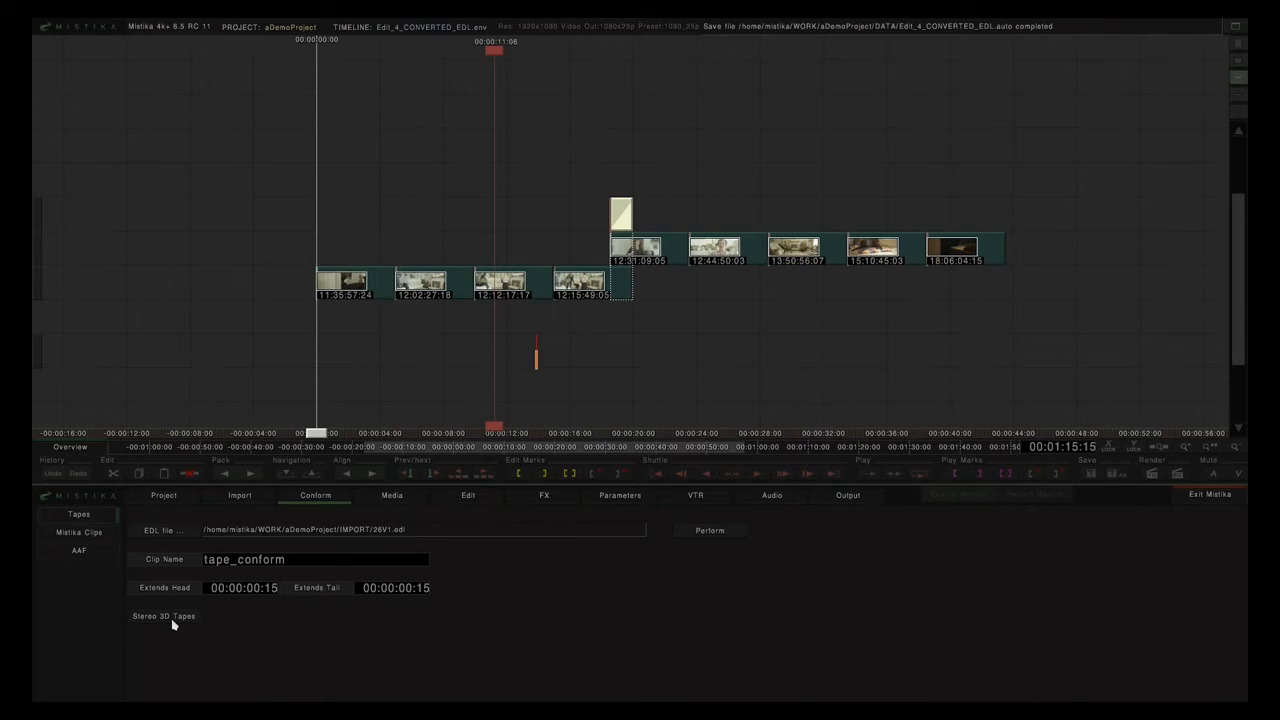
pyautogui.click(710, 531)
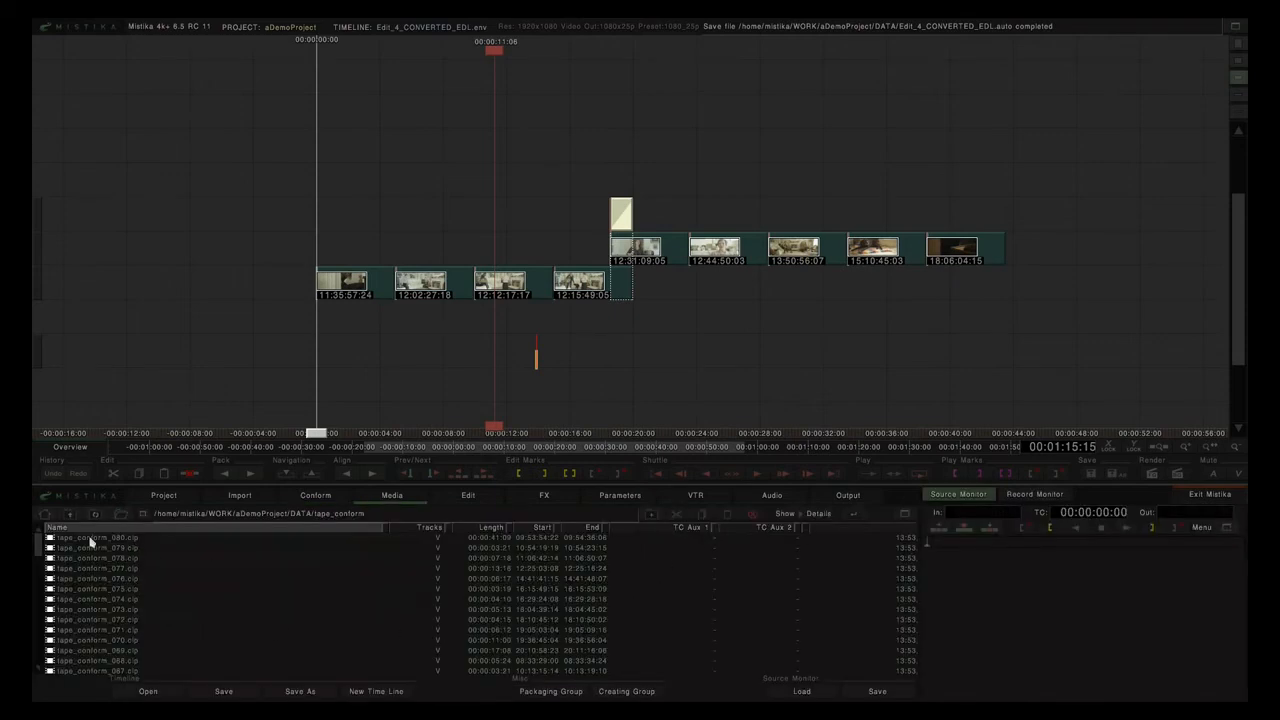
# Step: Return the media browser to the project root and list the clips in DATA/tape_conform
pyautogui.click(46, 514)
pyautogui.click(53, 548)
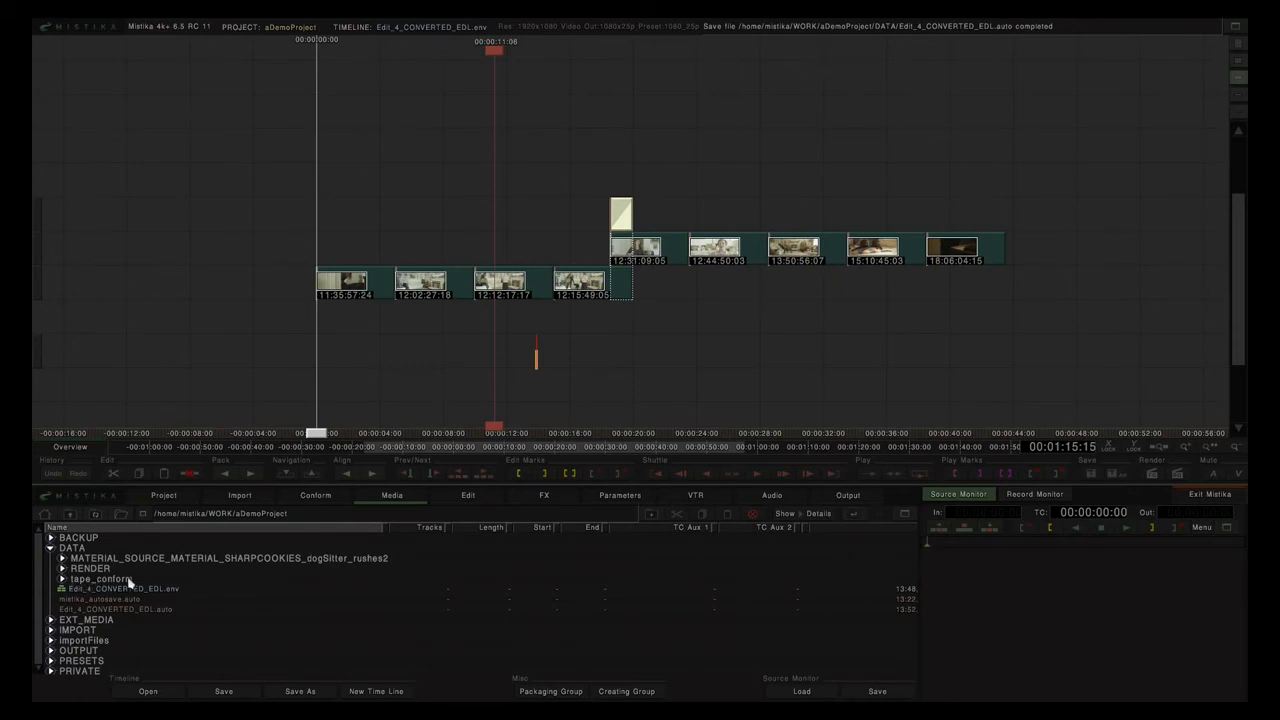
pyautogui.click(63, 579)
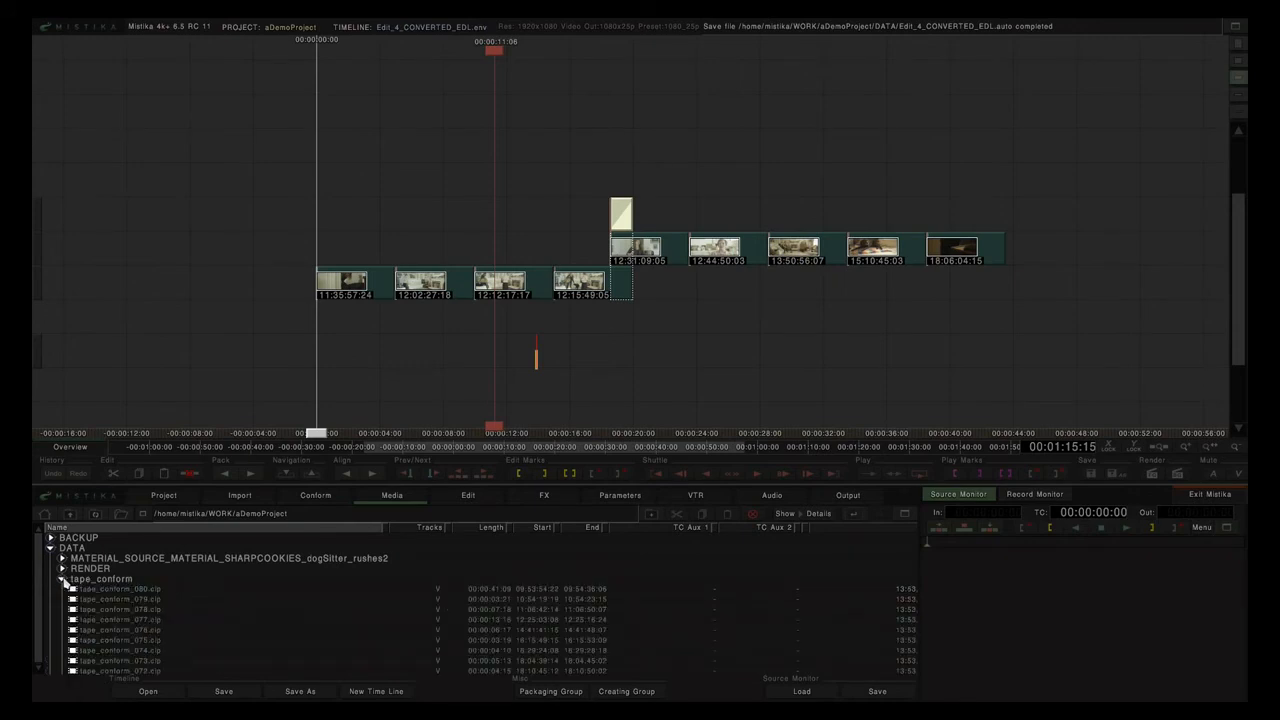
# Step: Switch to VTR capture and select the clips tape_conform_080 through tape_conform_063 in the tape_conform folder
pyautogui.click(63, 579)
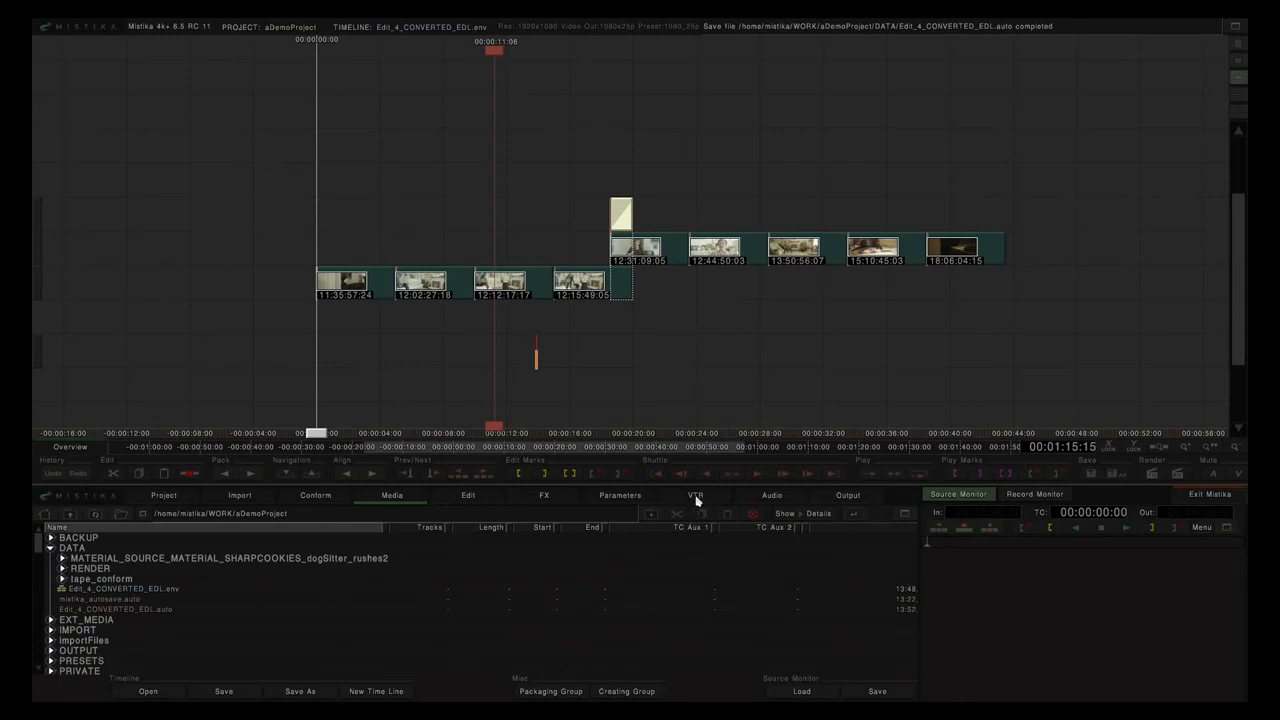
pyautogui.click(697, 500)
pyautogui.click(713, 519)
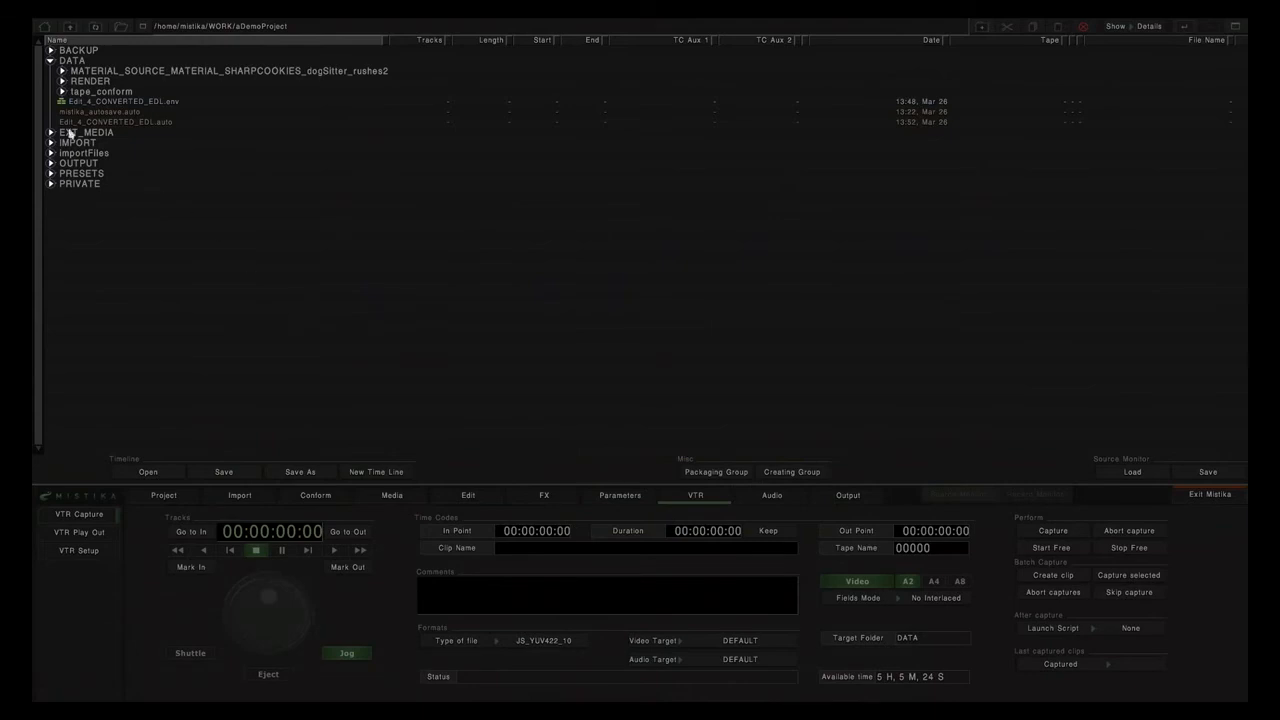
pyautogui.click(62, 91)
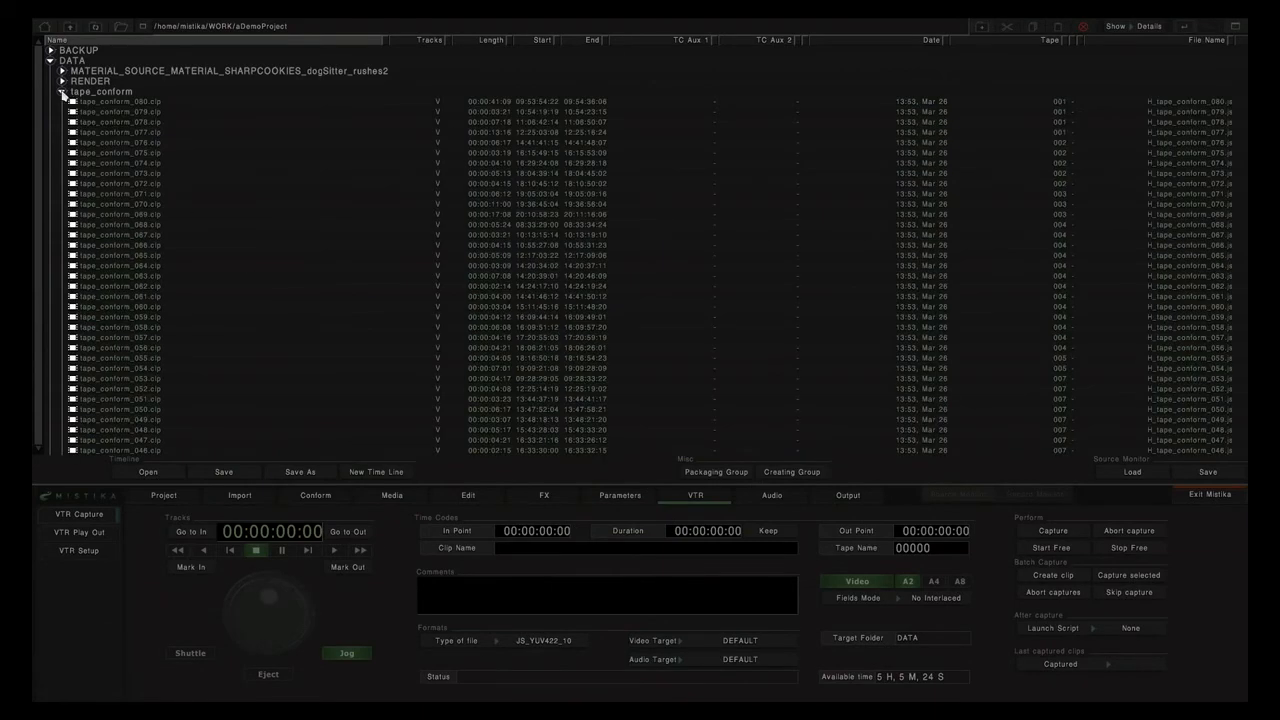
pyautogui.click(128, 101)
pyautogui.keyDown('shift'); pyautogui.click(114, 277); pyautogui.keyUp('shift')
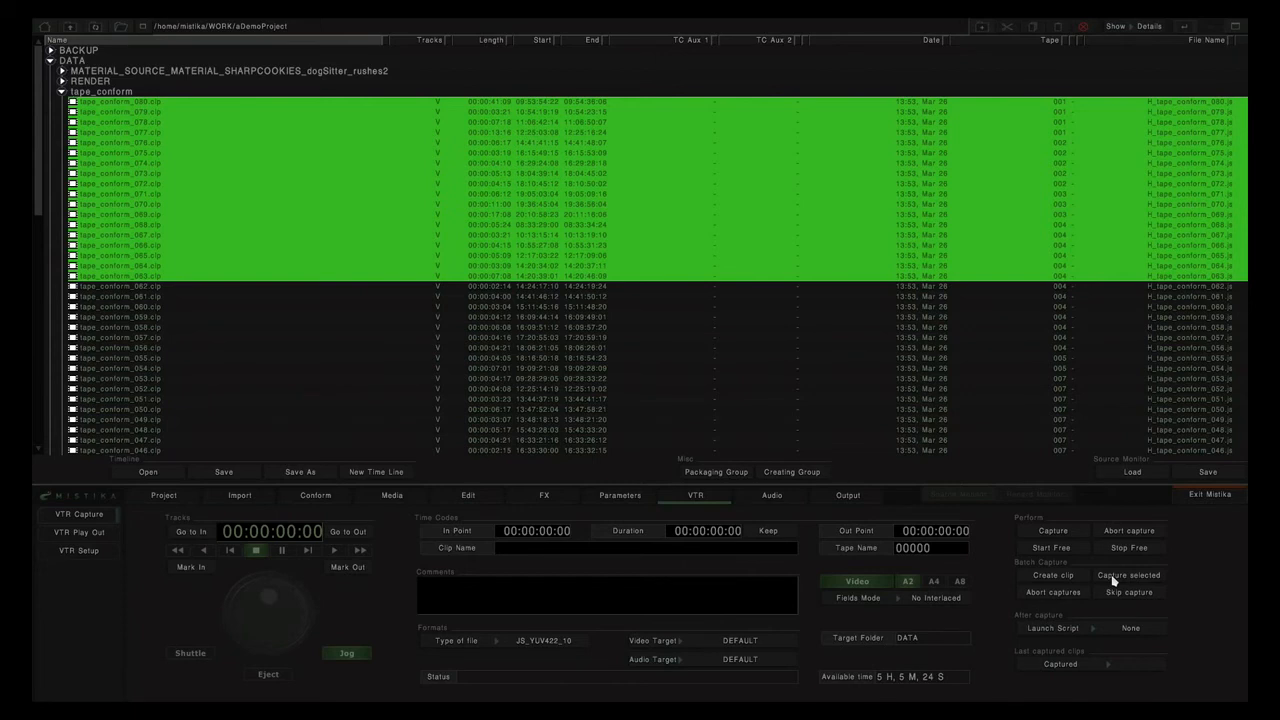
# Step: Load 26V1.edl from the IMPORT folder as the EDL for a Mistika Clips conform
pyautogui.click(310, 497)
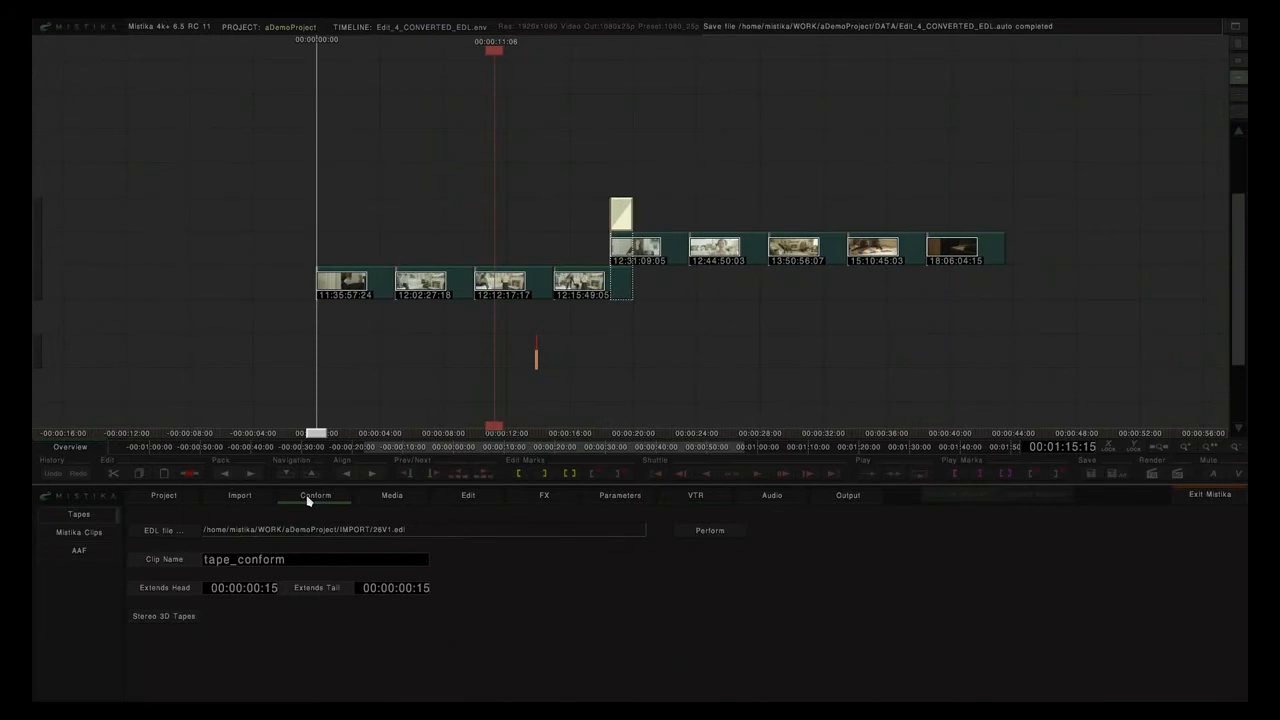
pyautogui.click(85, 535)
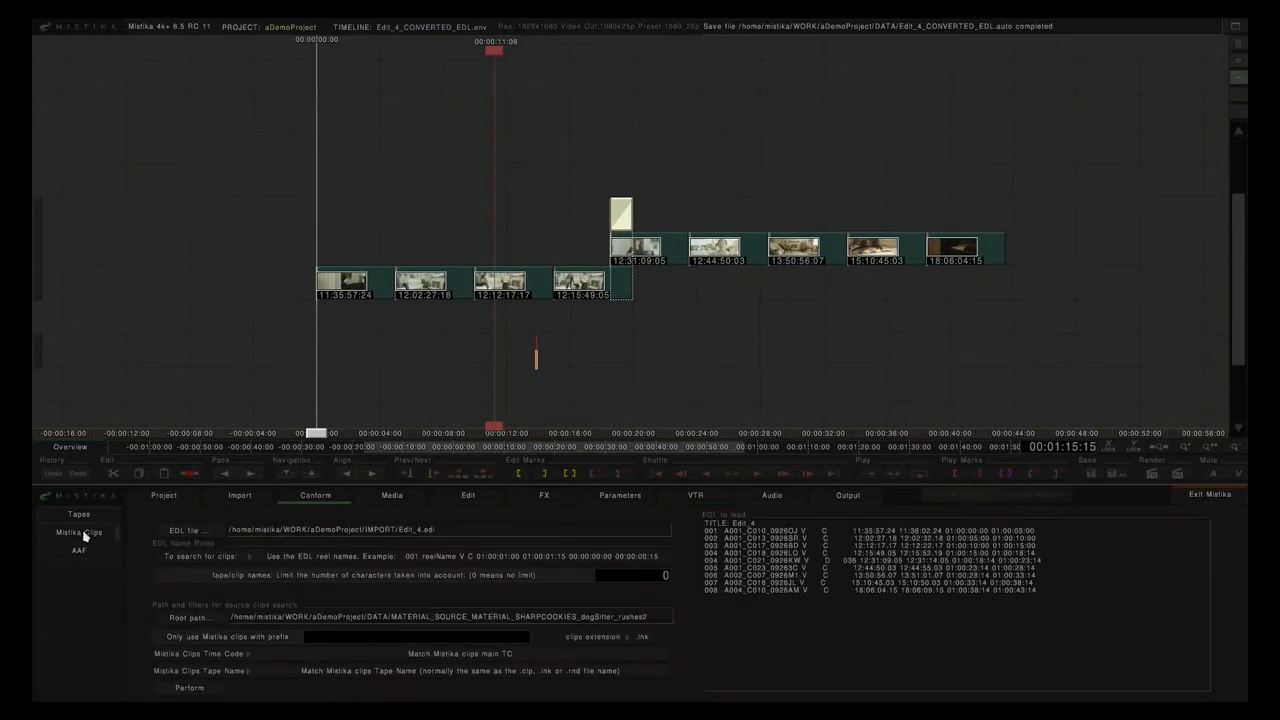
pyautogui.click(190, 532)
pyautogui.click(151, 164)
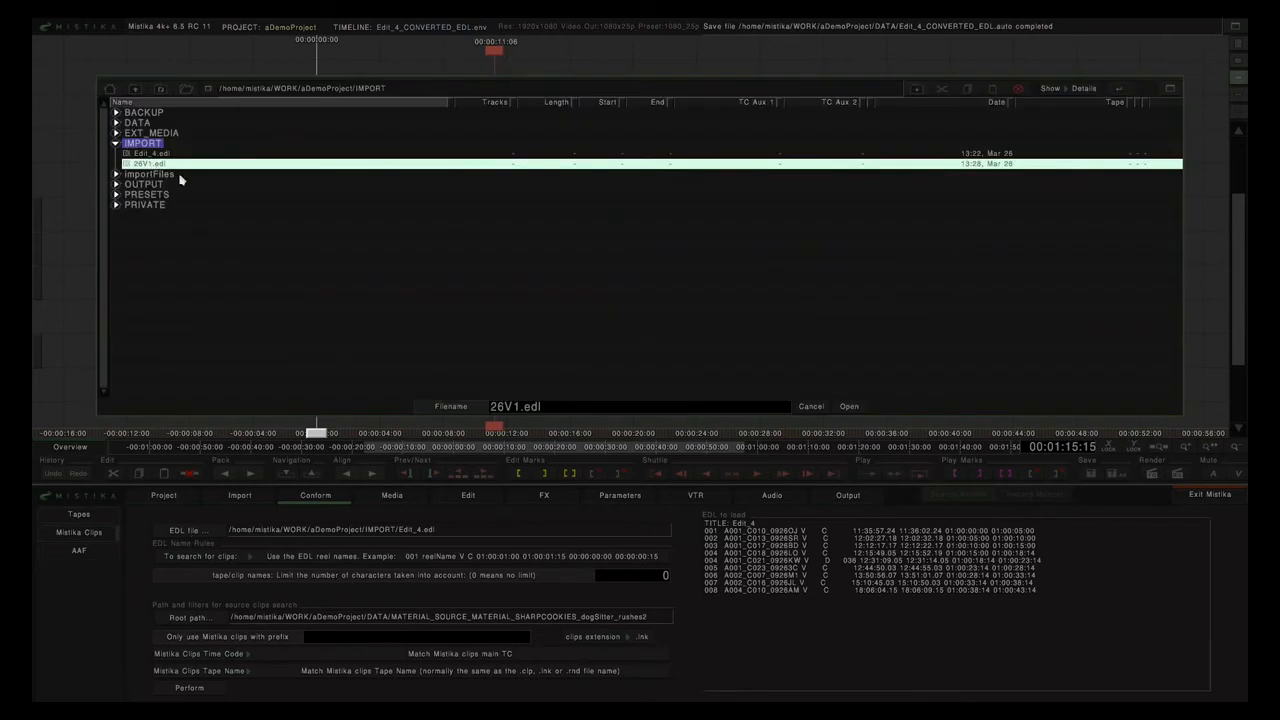
pyautogui.click(849, 407)
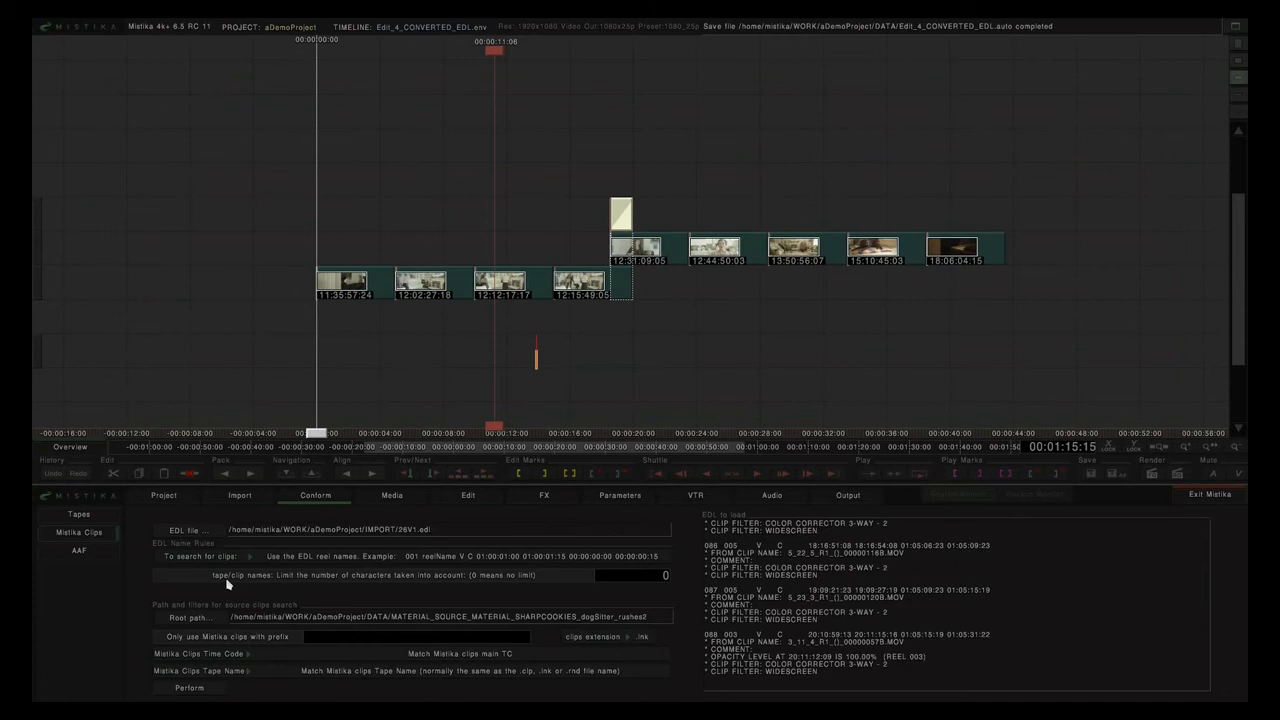
# Step: Set the clip search root path to DATA/tape_conform and the clips extension to .clp
pyautogui.click(198, 621)
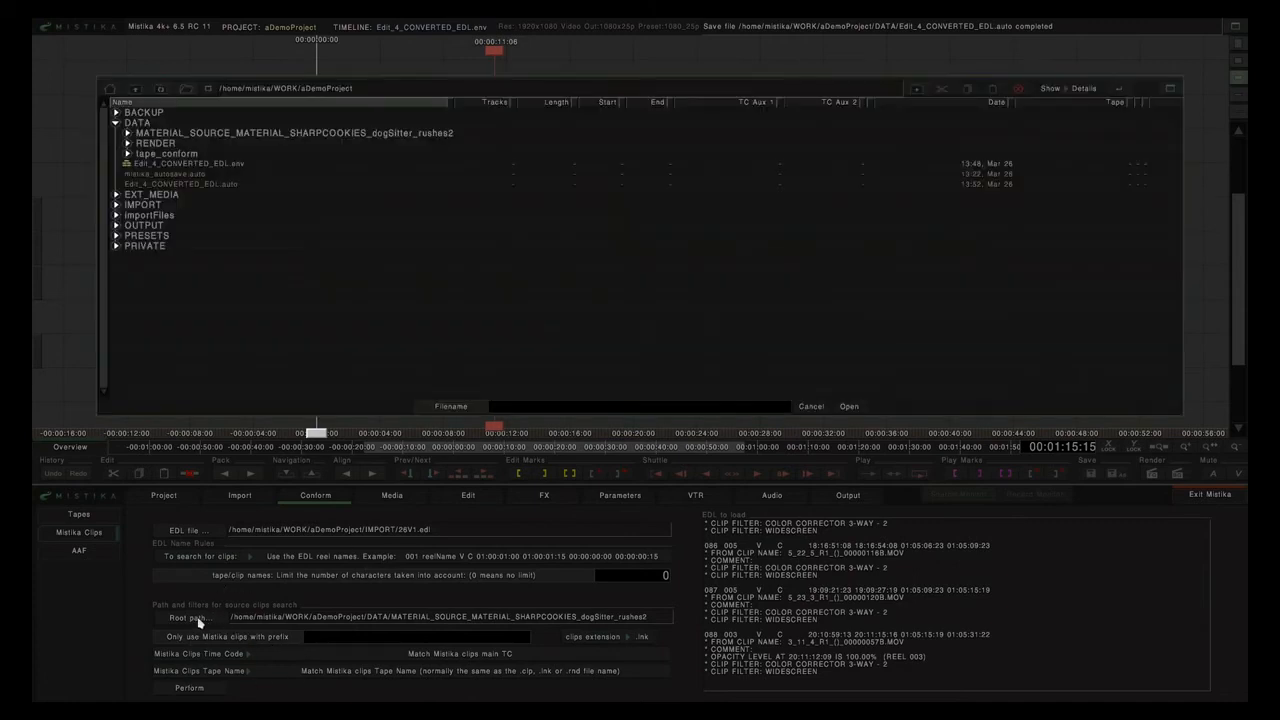
pyautogui.click(162, 155)
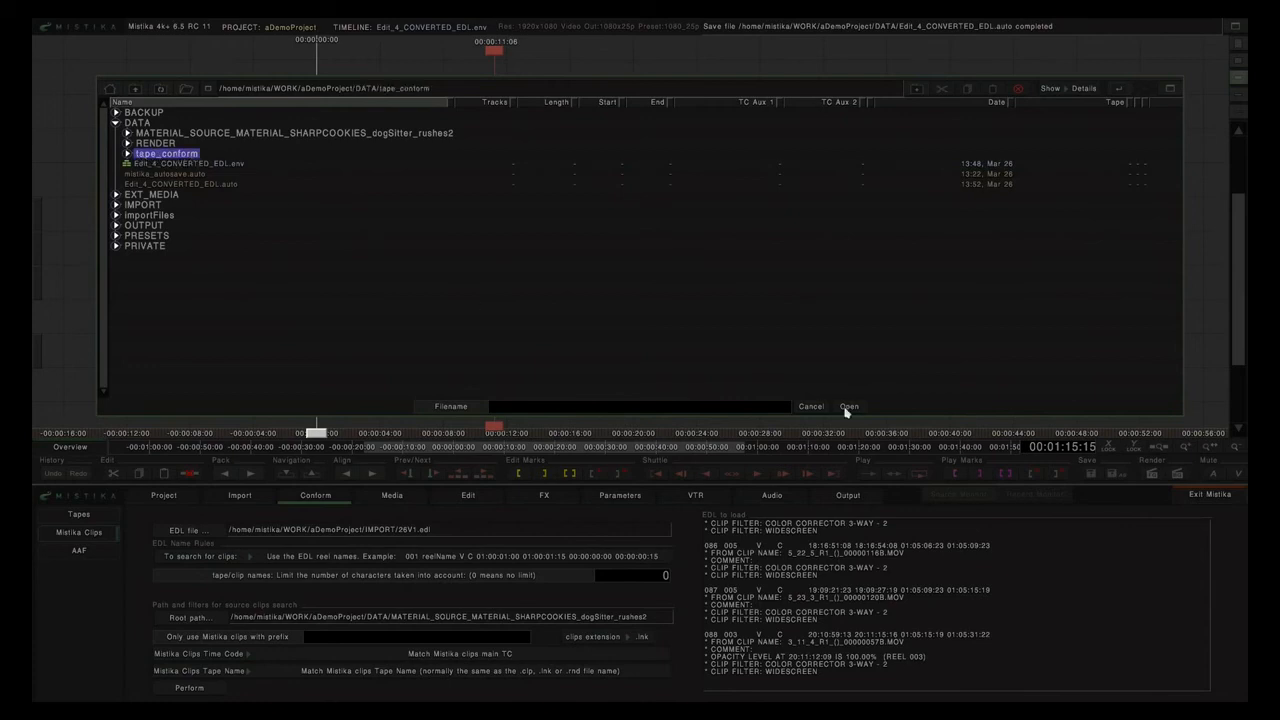
pyautogui.click(848, 407)
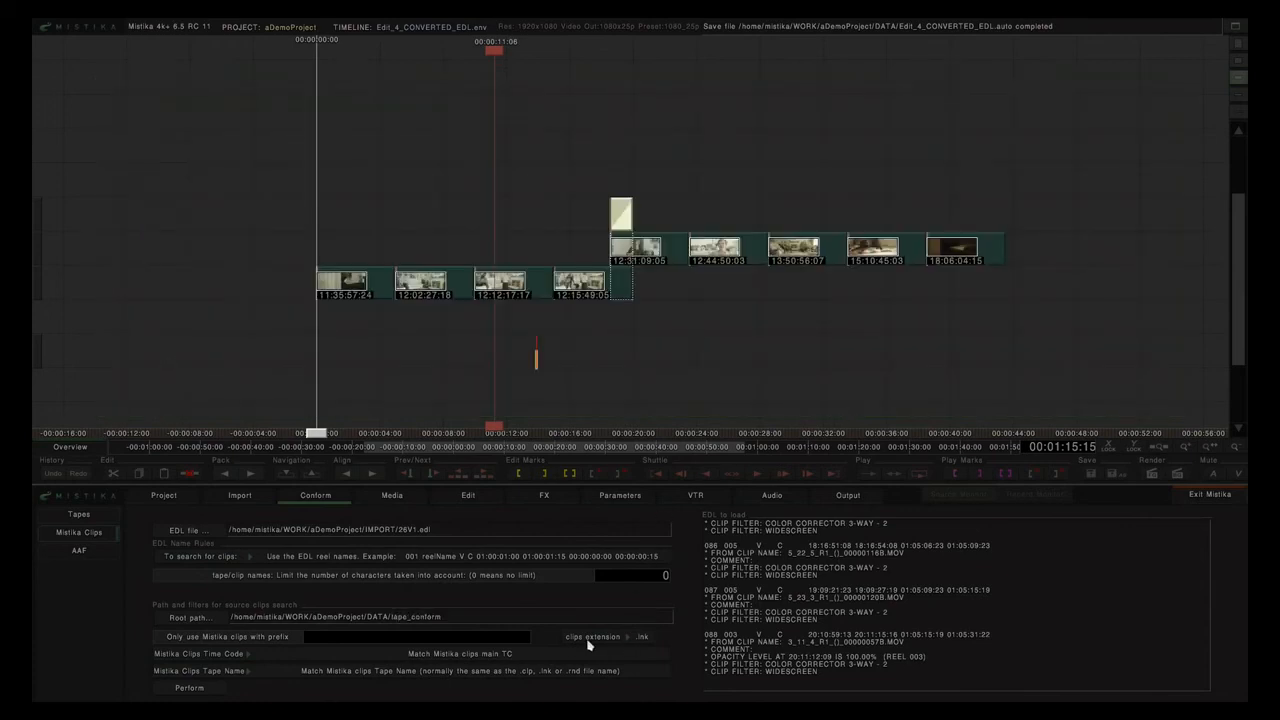
pyautogui.click(640, 638)
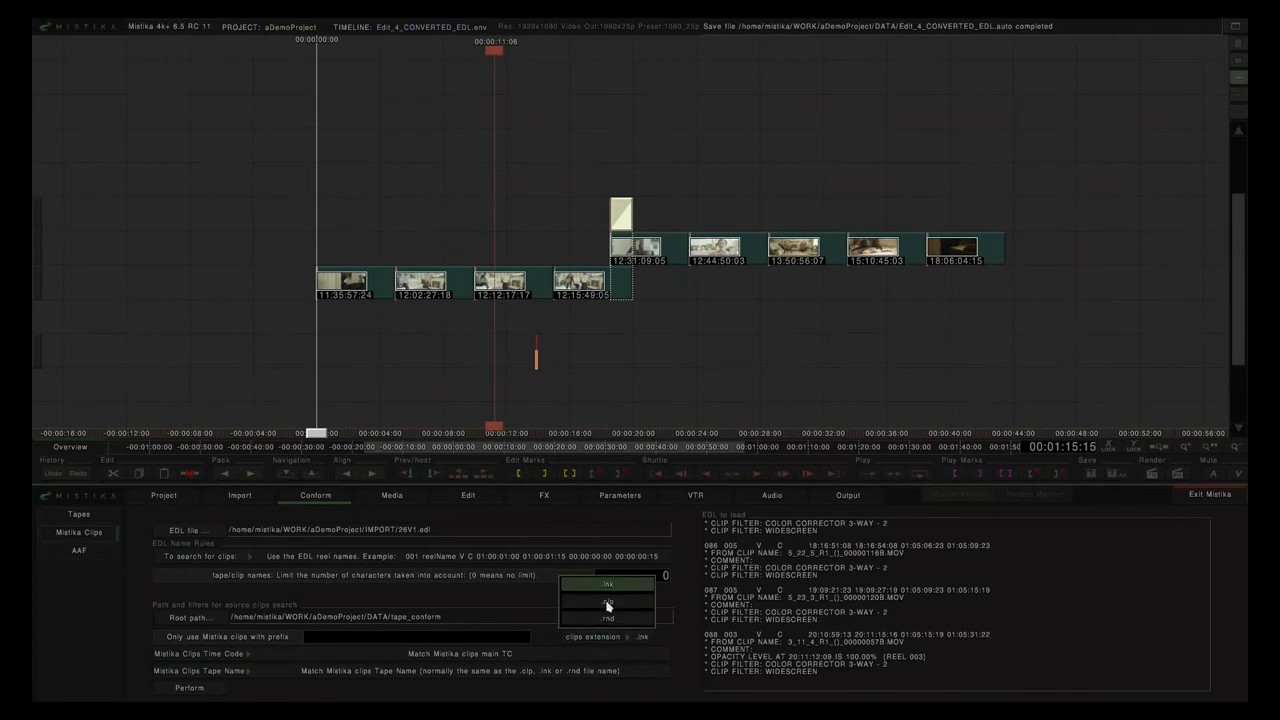
pyautogui.click(607, 604)
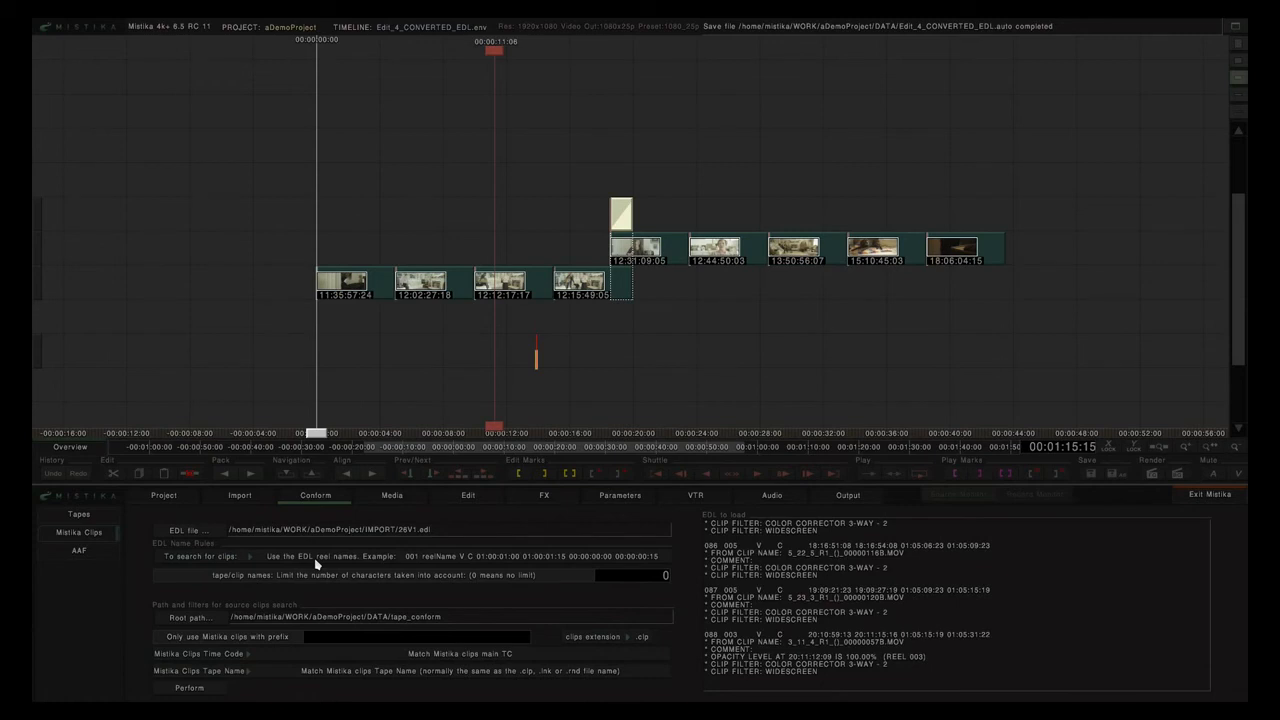
# Step: Paste a copy of the whole conformed edit above the original on the timeline, and undo the paste
pyautogui.moveTo(280, 183); pyautogui.dragTo(1040, 334)
pyautogui.click(367, 115)
pyautogui.hotkey('ctrl', 'v')
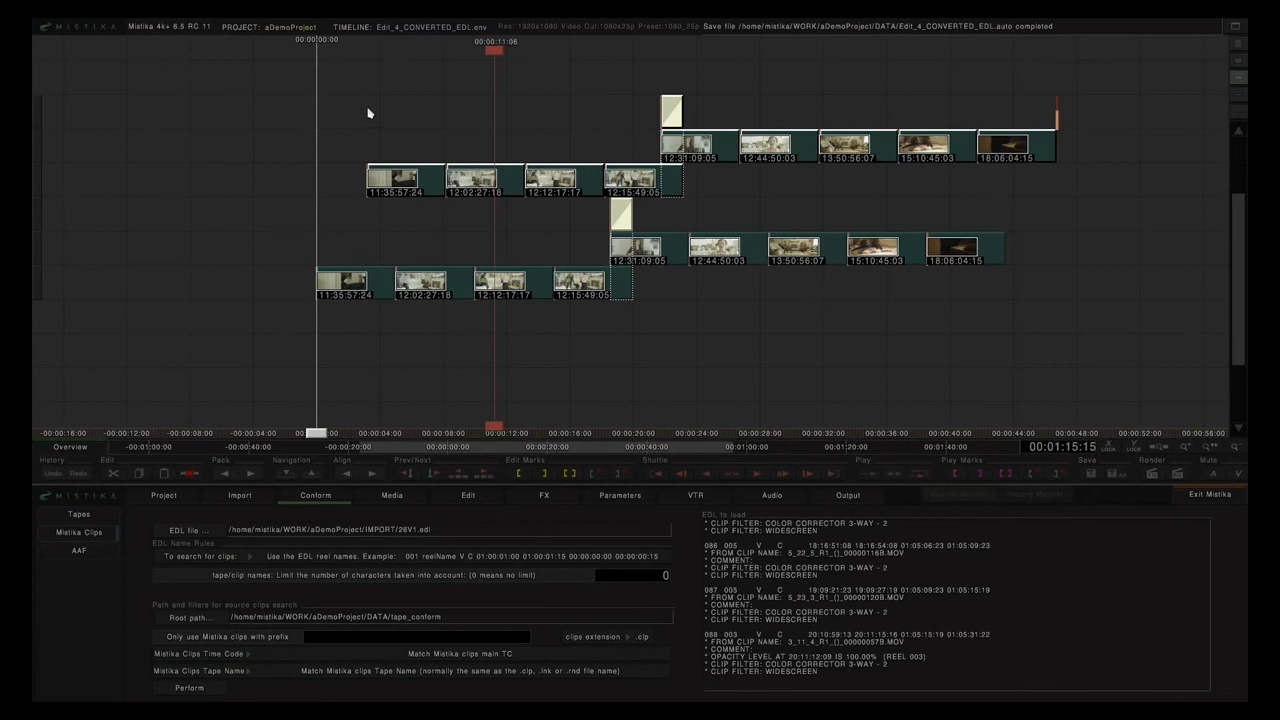
pyautogui.hotkey('ctrl', 'z')
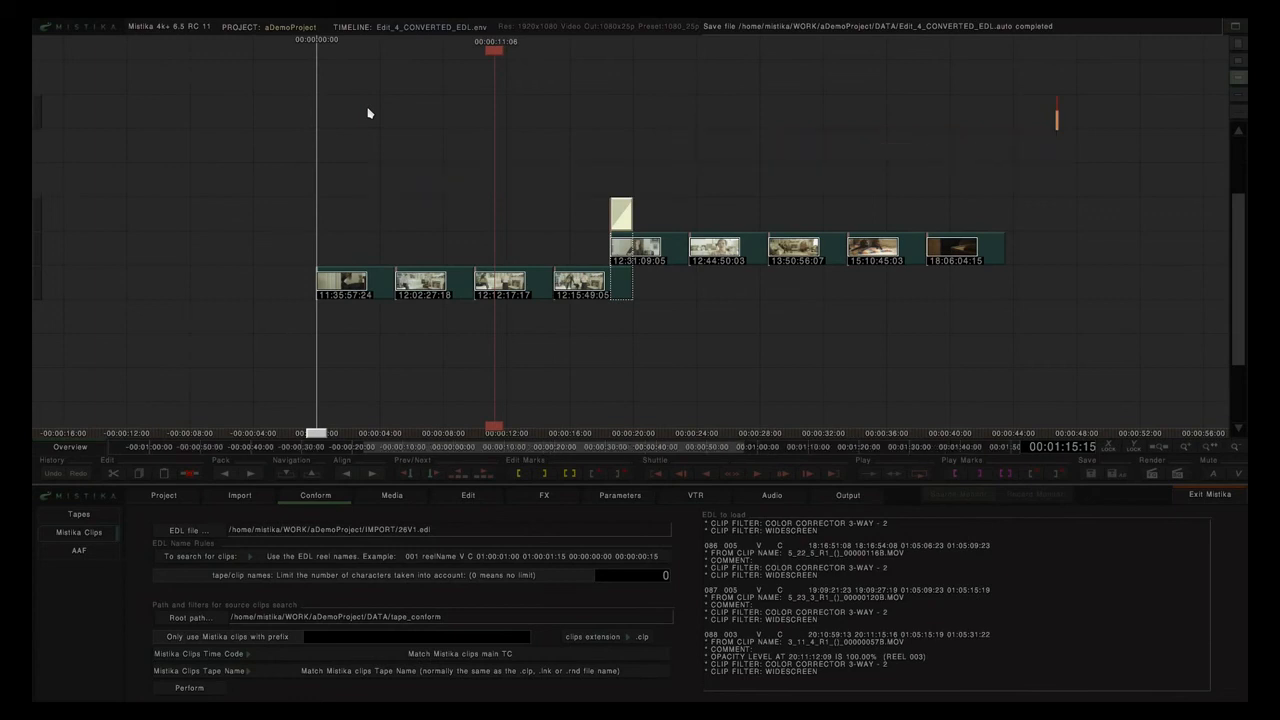
# Step: Conform the AAF file Edit_6.aaf from /MATERIAL/AAFConform/AAF and open the resulting Edit_6.env timeline
pyautogui.click(76, 551)
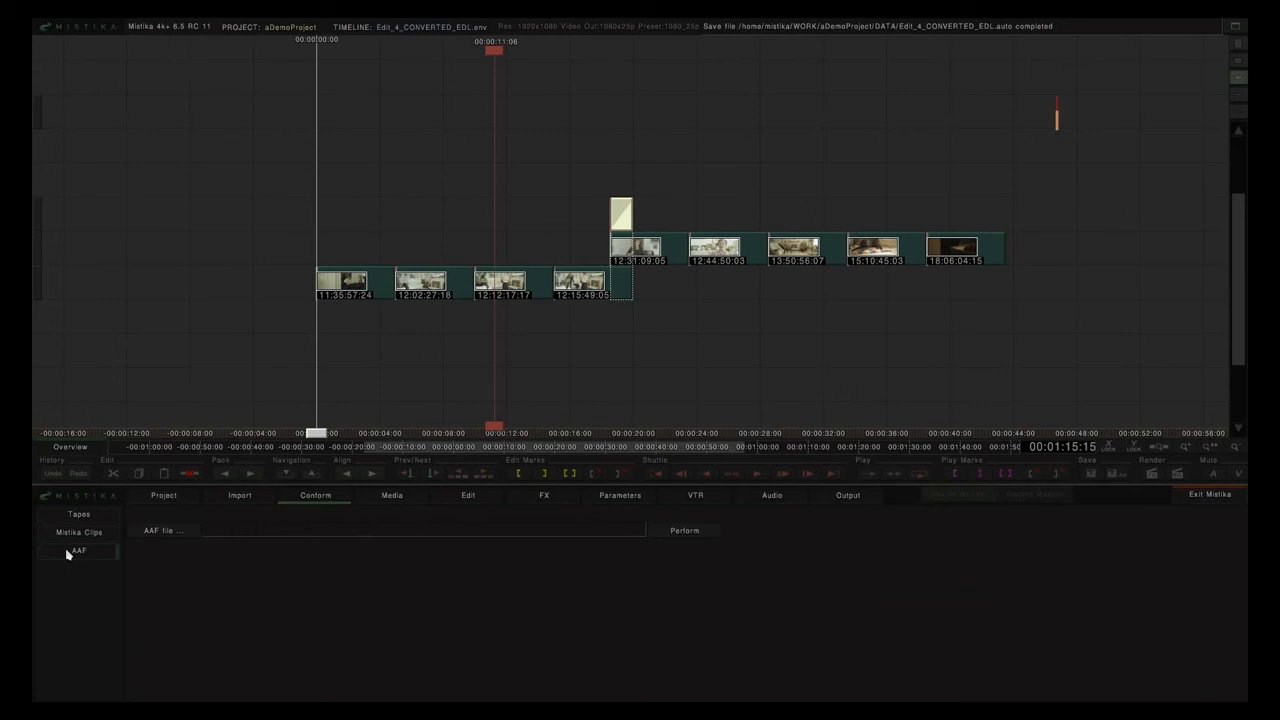
pyautogui.click(169, 531)
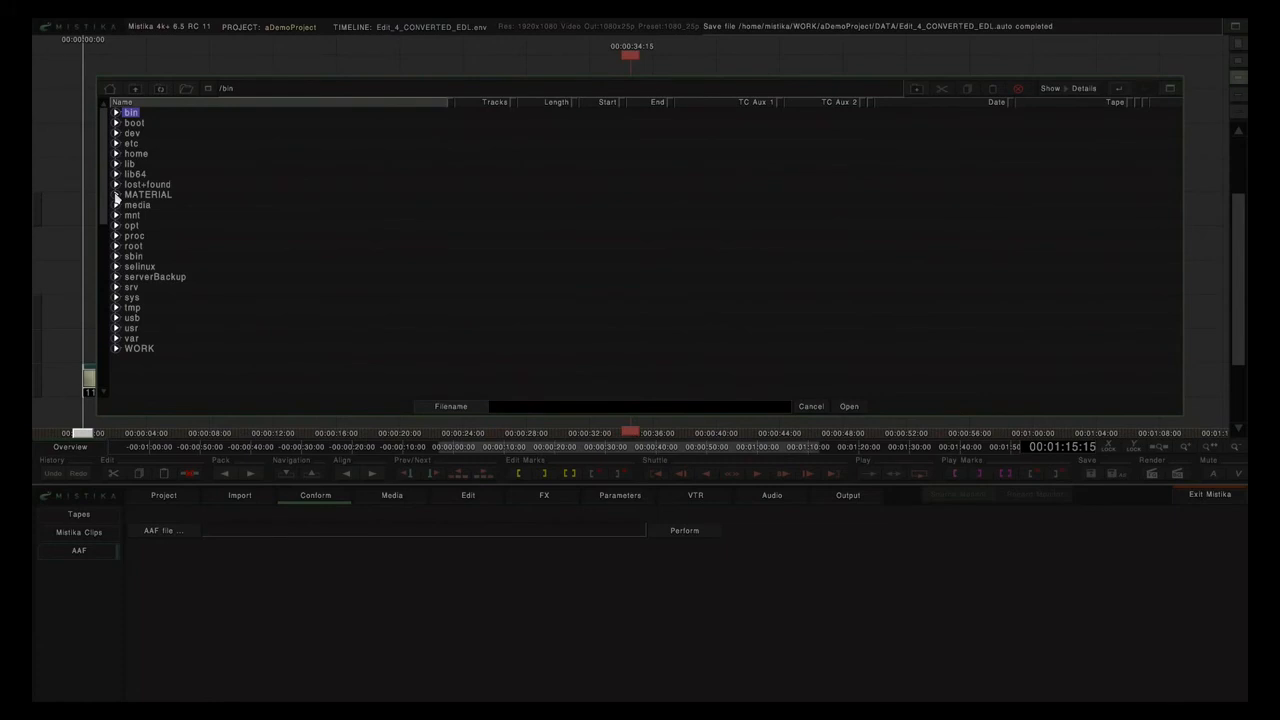
pyautogui.click(116, 194)
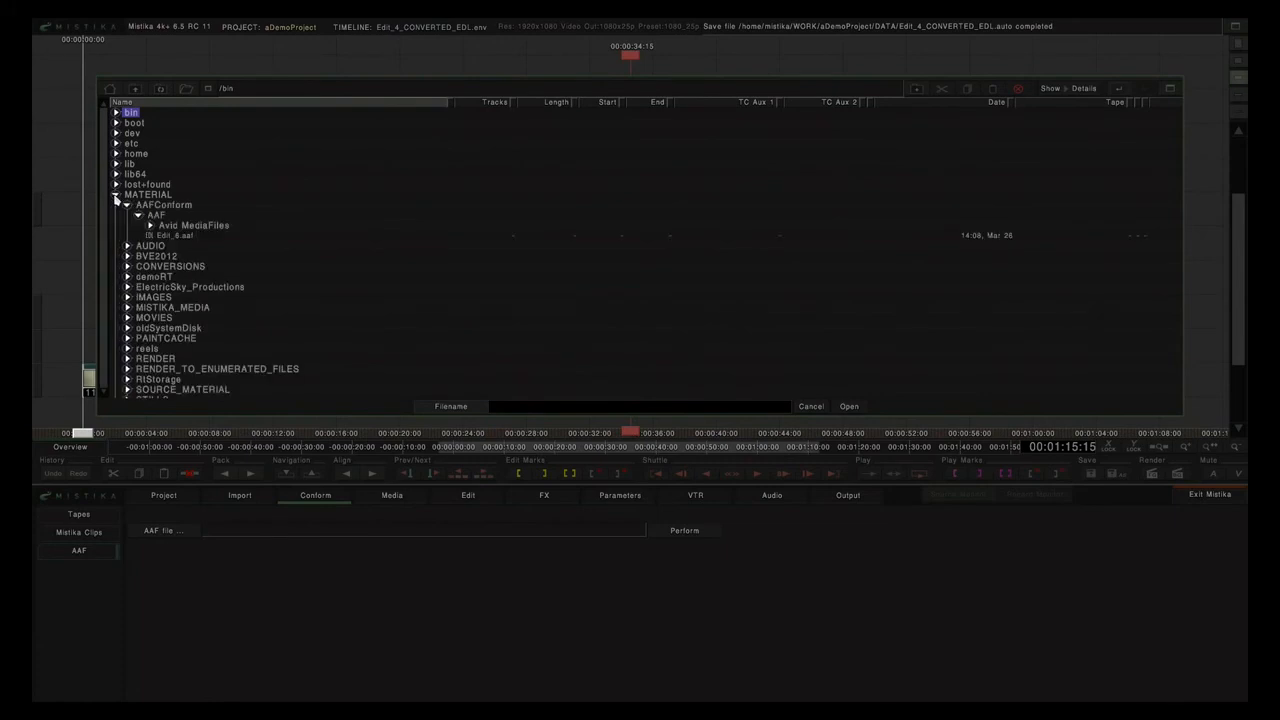
pyautogui.click(177, 236)
pyautogui.click(848, 407)
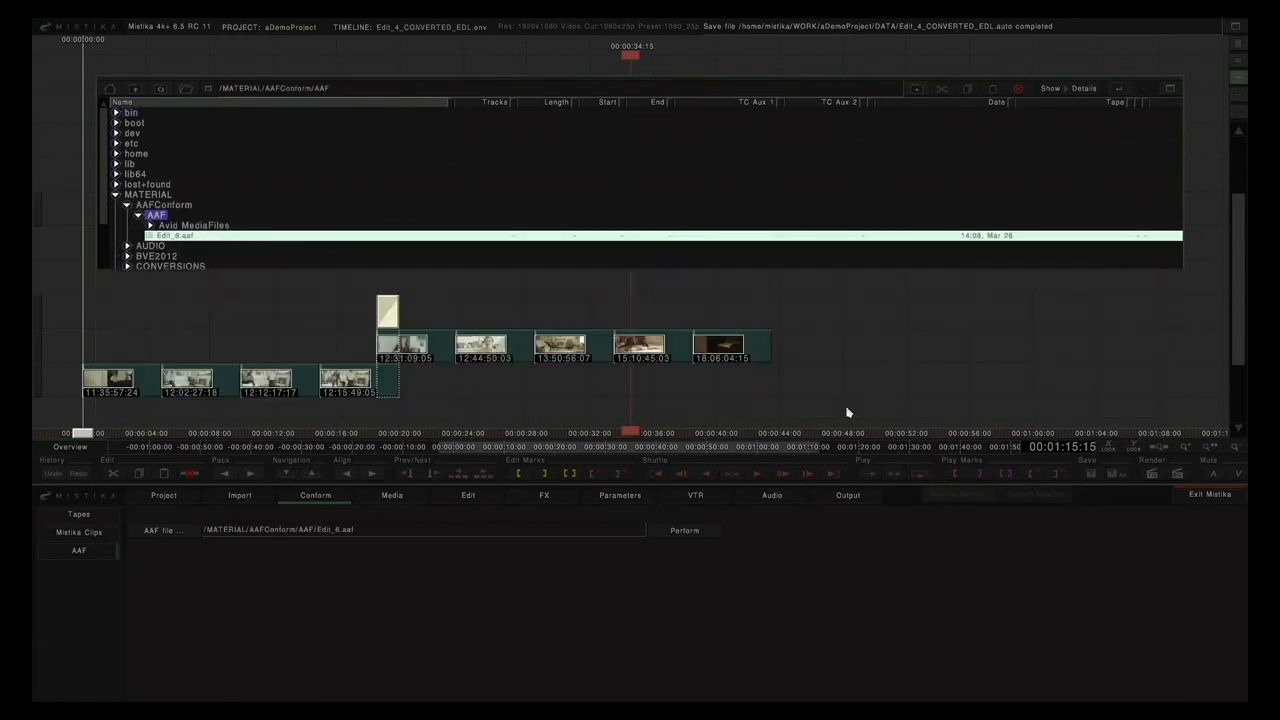
pyautogui.click(683, 533)
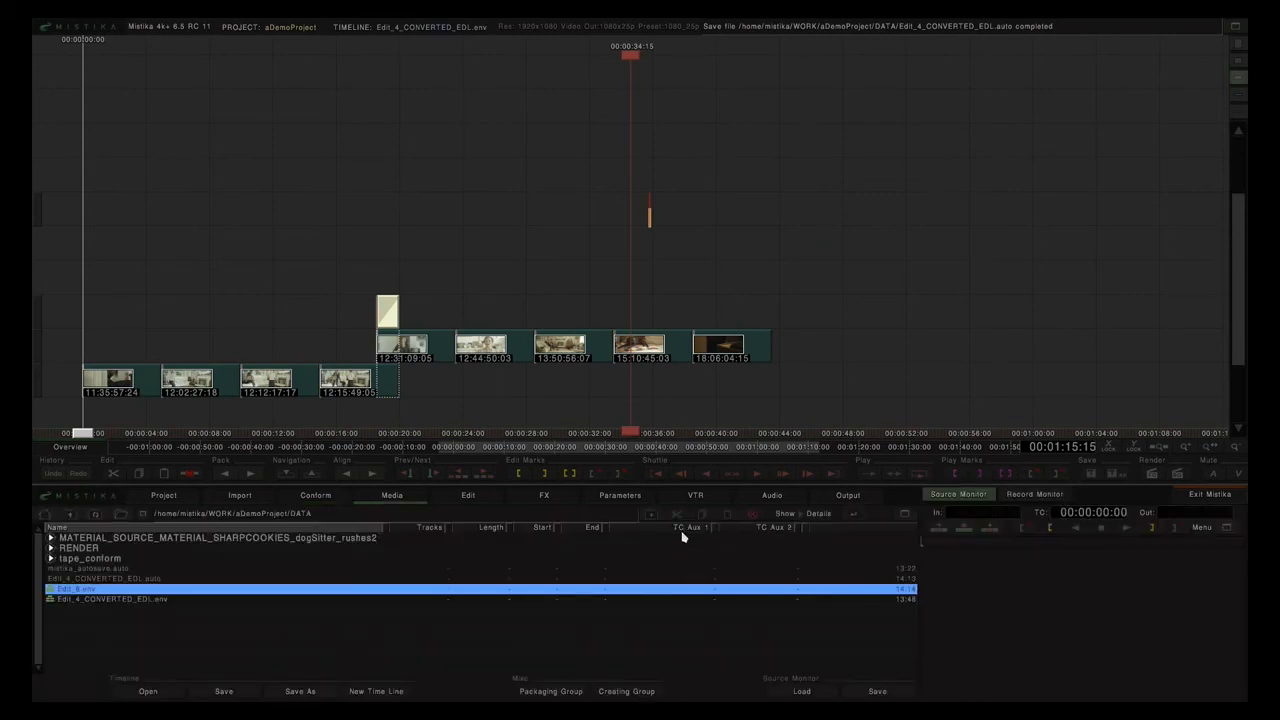
pyautogui.doubleClick(86, 592)
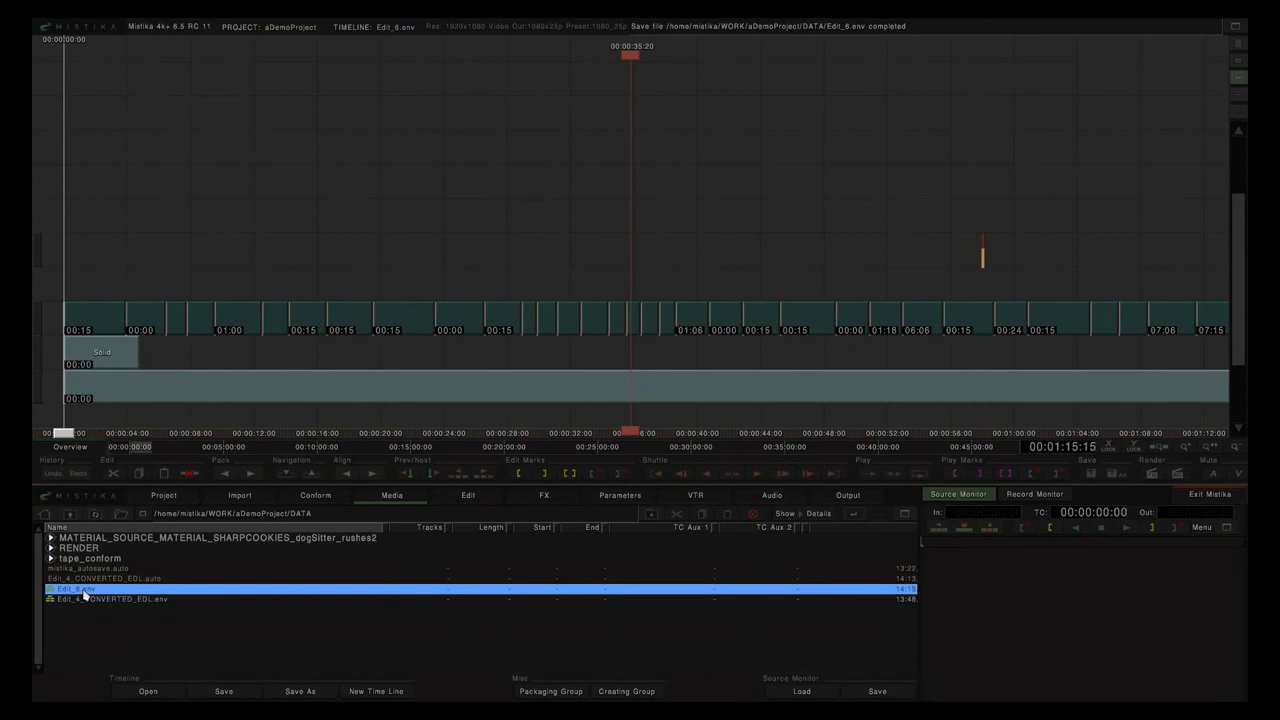
# Step: Start a Relink for the first clip on the video track of the Edit_6 timeline
pyautogui.click(241, 498)
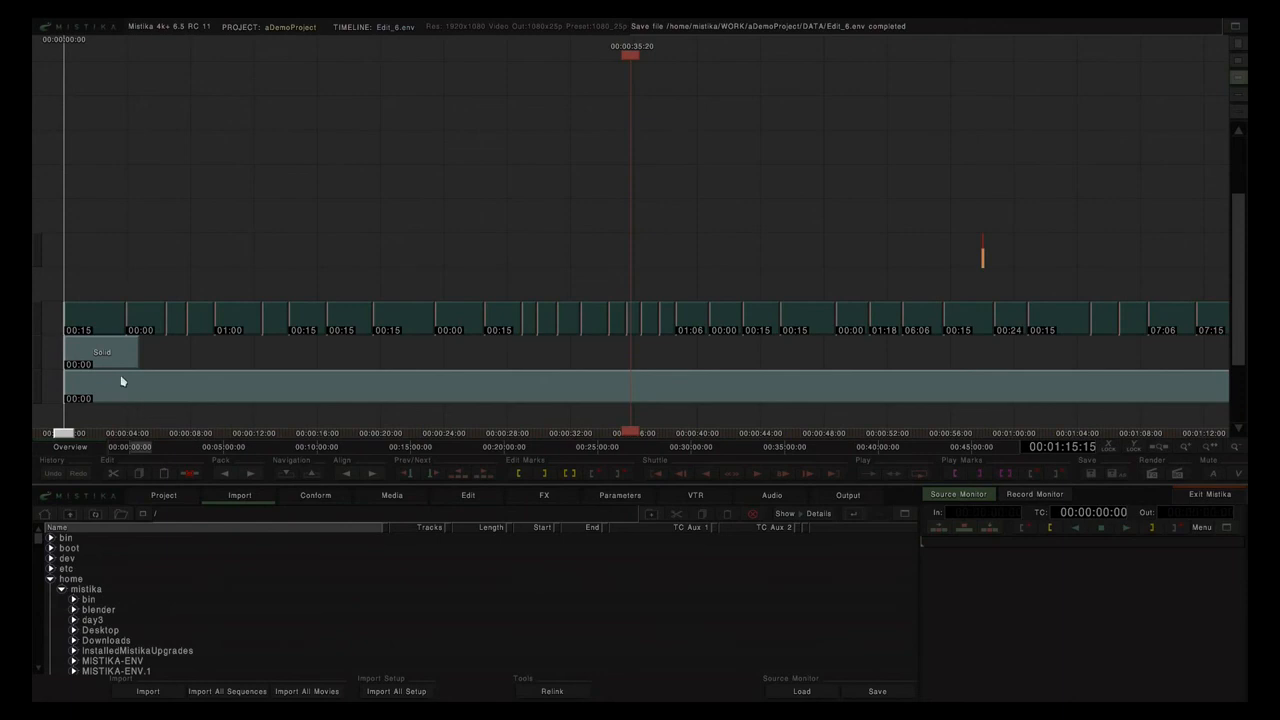
pyautogui.click(109, 329)
pyautogui.click(551, 692)
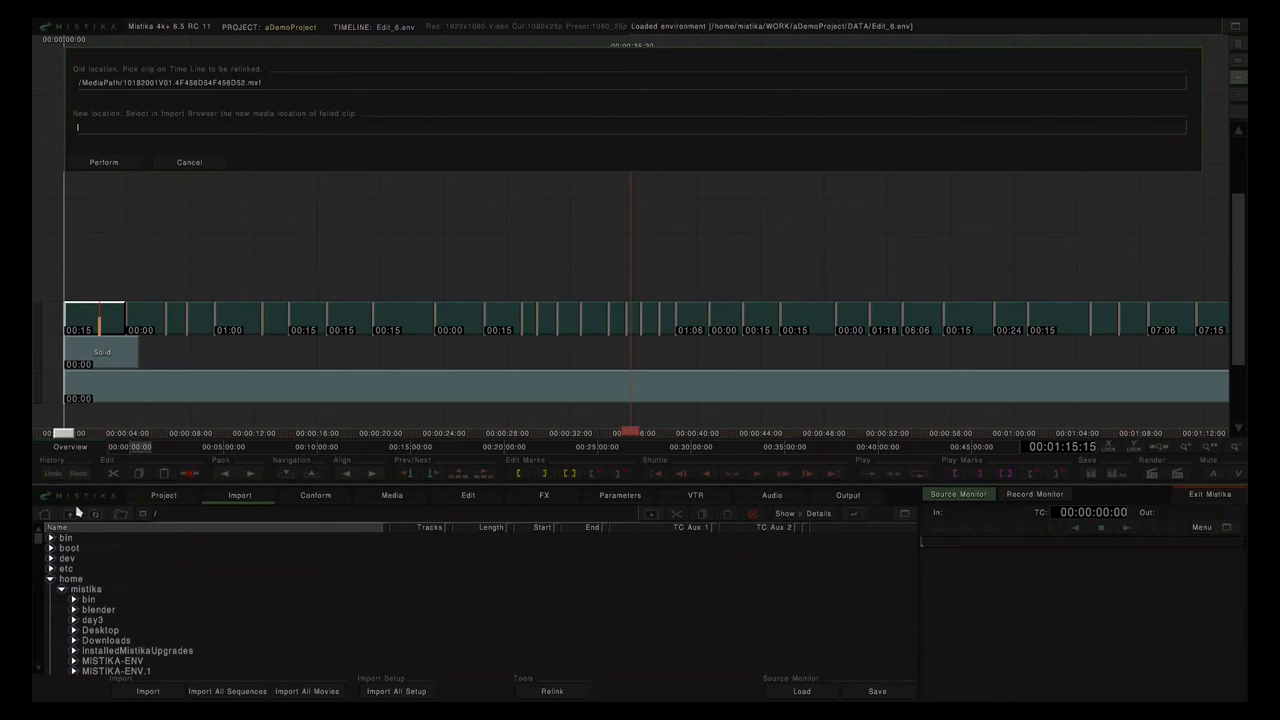
# Step: Set the new media location to V01.4F457784_4F45774F457784.mxf in /MATERIAL/AAFConform/AAF/Avid MediaFiles/MXF/1
pyautogui.click(50, 580)
pyautogui.click(51, 620)
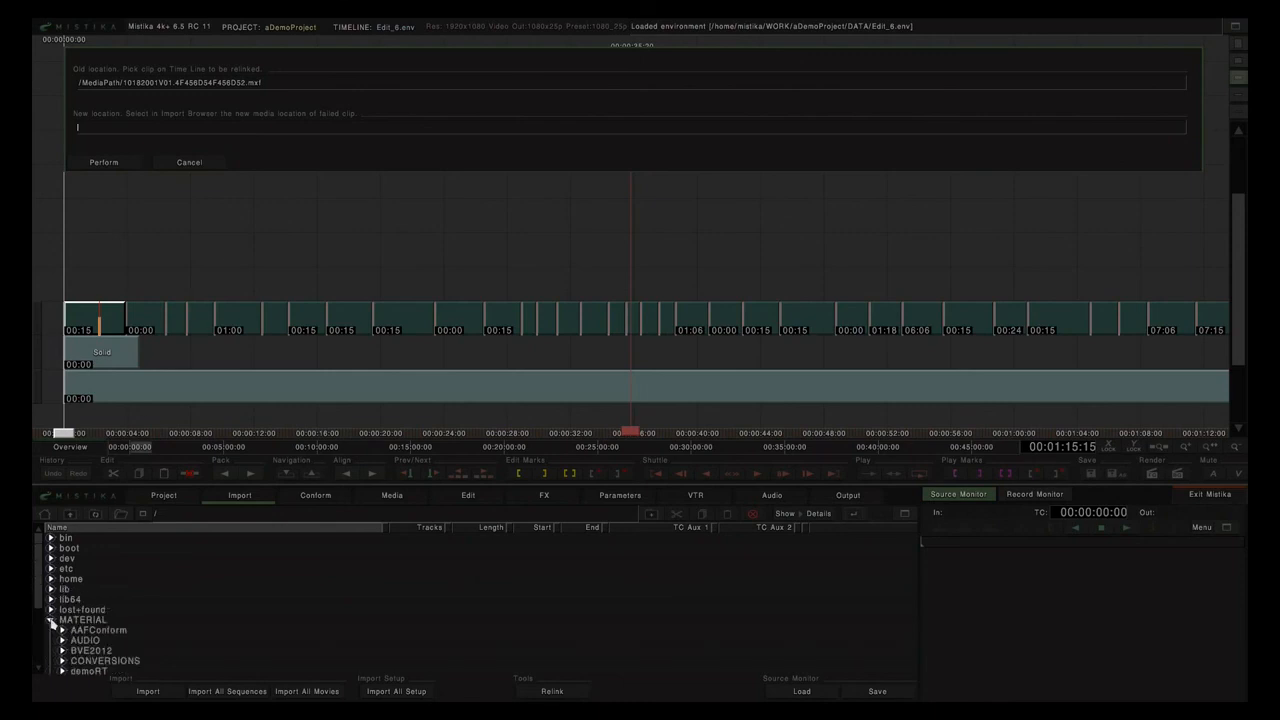
pyautogui.scroll(-3, 40, 572)
pyautogui.scroll(-2, 40, 572)
pyautogui.click(62, 575)
pyautogui.click(73, 585)
pyautogui.click(85, 596)
pyautogui.click(96, 606)
pyautogui.click(107, 616)
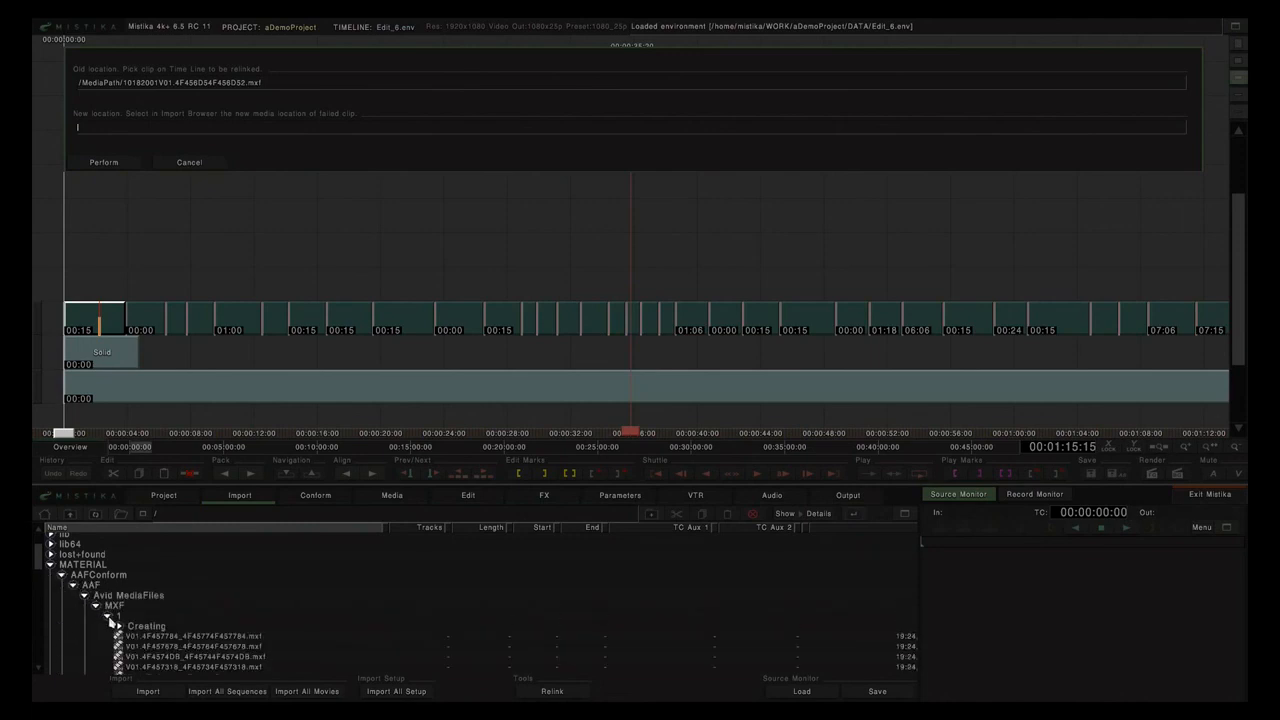
pyautogui.click(185, 637)
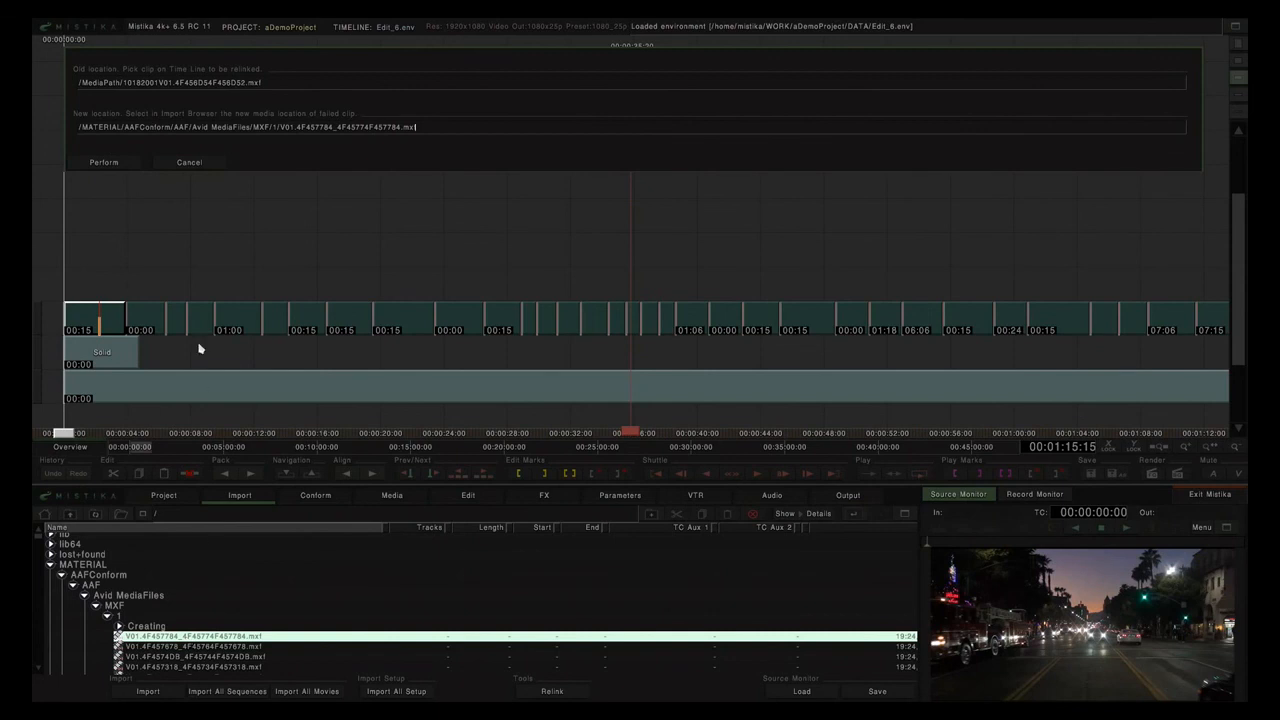
# Step: Perform the relink, apply the same replacement rule to all clips missing their media, and close the relink dialog
pyautogui.click(113, 164)
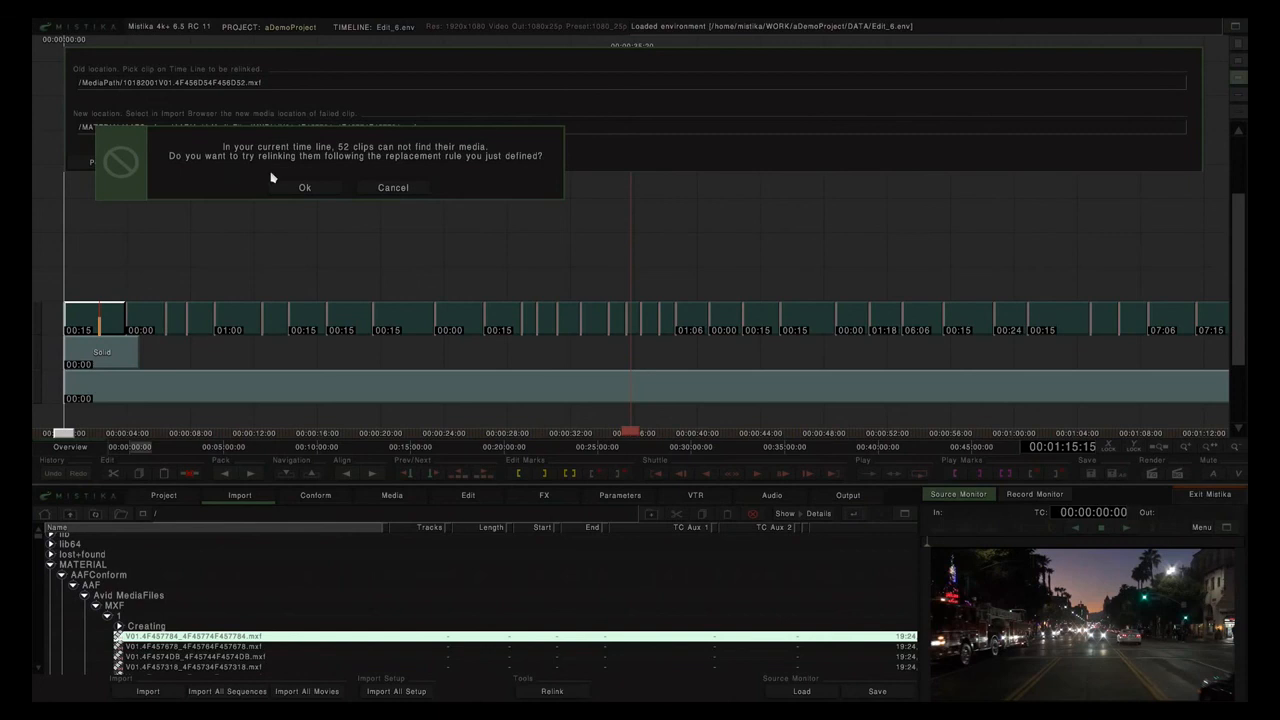
pyautogui.click(296, 189)
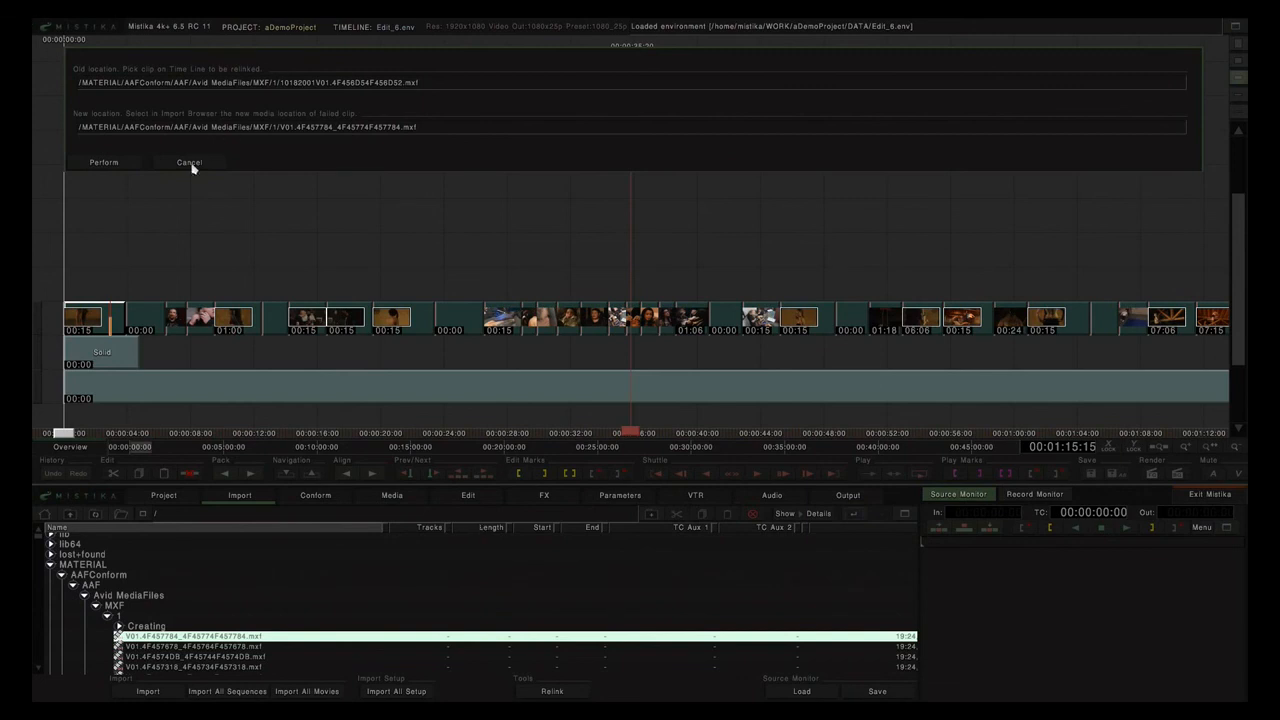
pyautogui.click(190, 164)
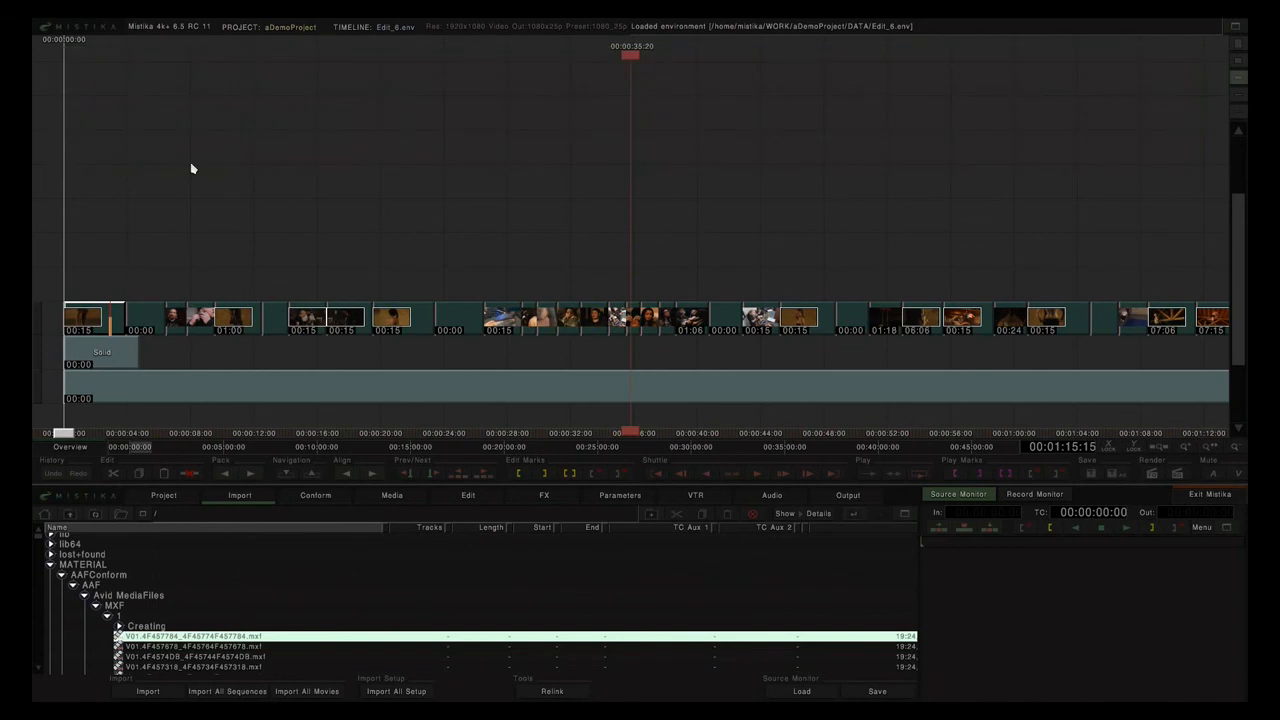